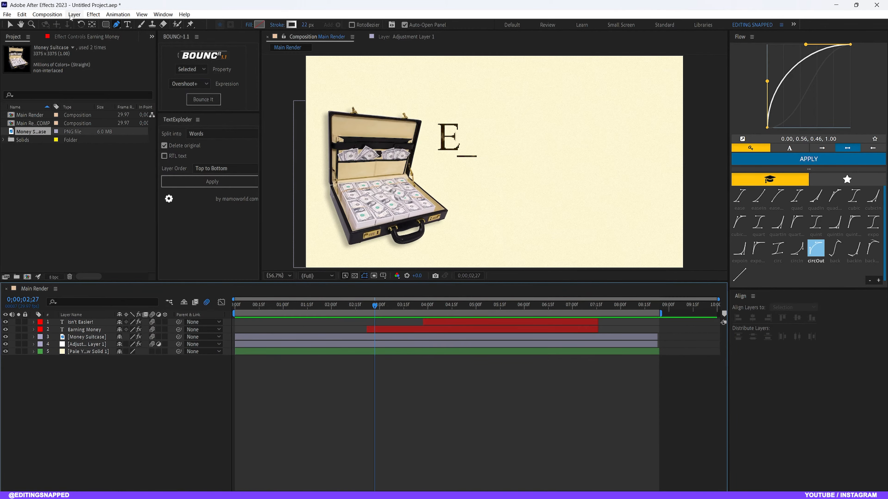
Start a new composition named Main Render Comp using the HD 1920x1080 29.97 fps preset.
{"action": "left_click", "coordinate": [58, 15]}
{"action": "left_click", "coordinate": [63, 24]}
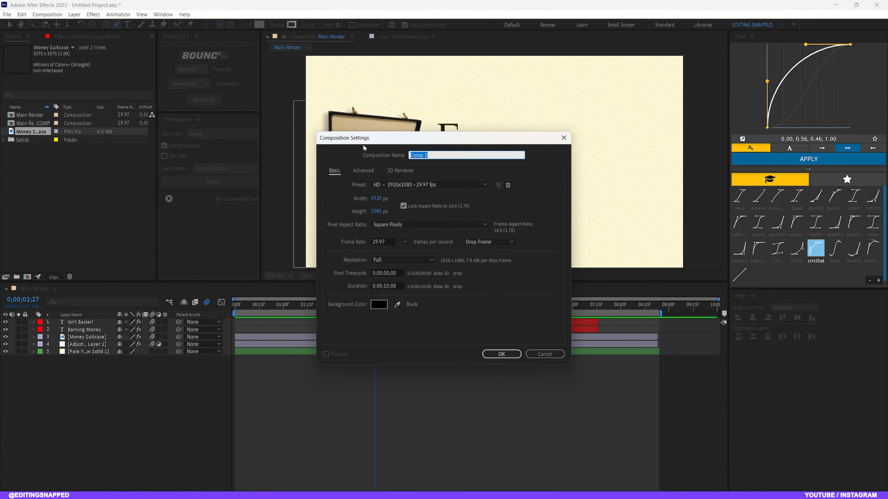
{"action": "type", "text": "mA"}
{"action": "type", "text": "in Rend"}
{"action": "type", "text": "er Comp"}
{"action": "left_click", "coordinate": [427, 185]}
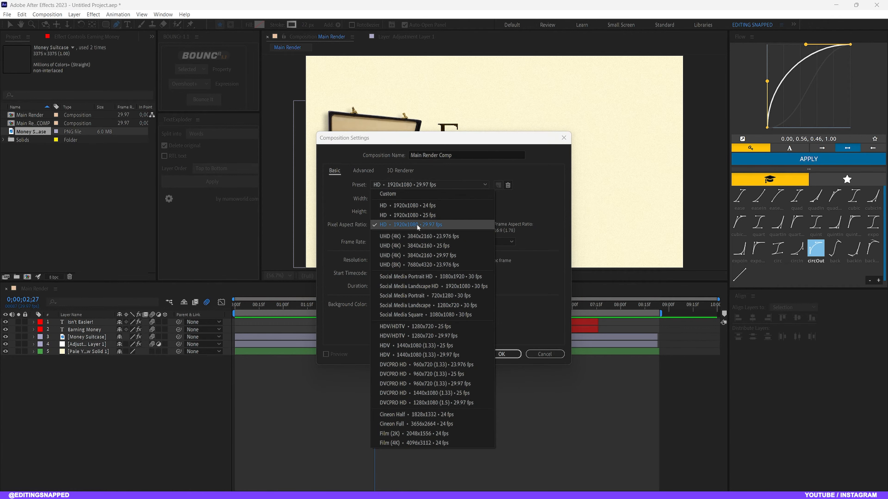
{"action": "left_click", "coordinate": [412, 225]}
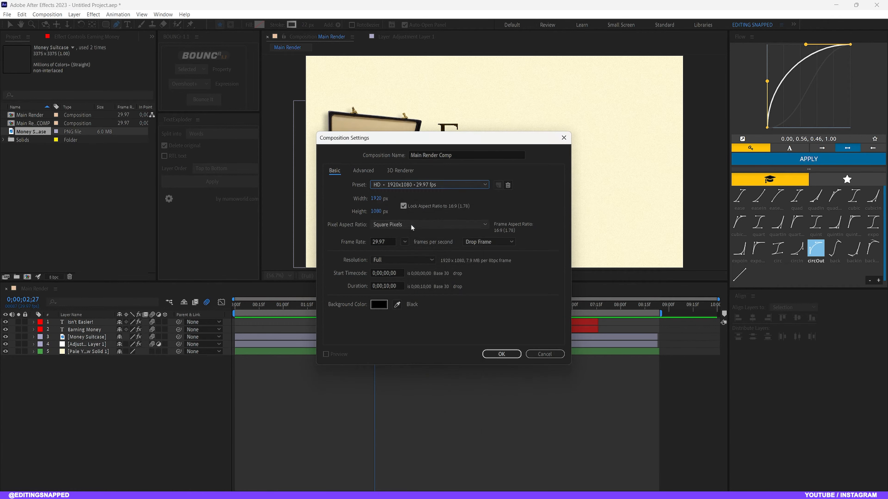
Set the frame rate to 30 fps, accept black as the background color, and create the composition.
{"action": "left_click", "coordinate": [391, 240]}
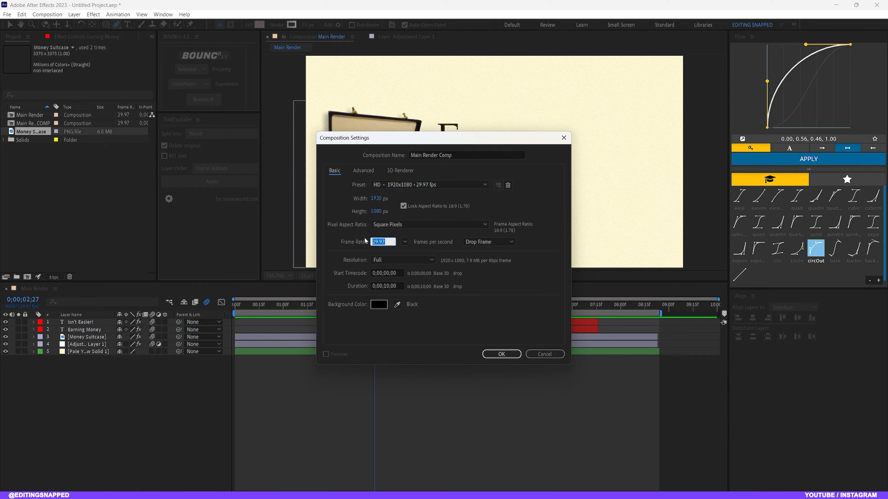
{"action": "type", "text": "30"}
{"action": "left_click", "coordinate": [402, 286]}
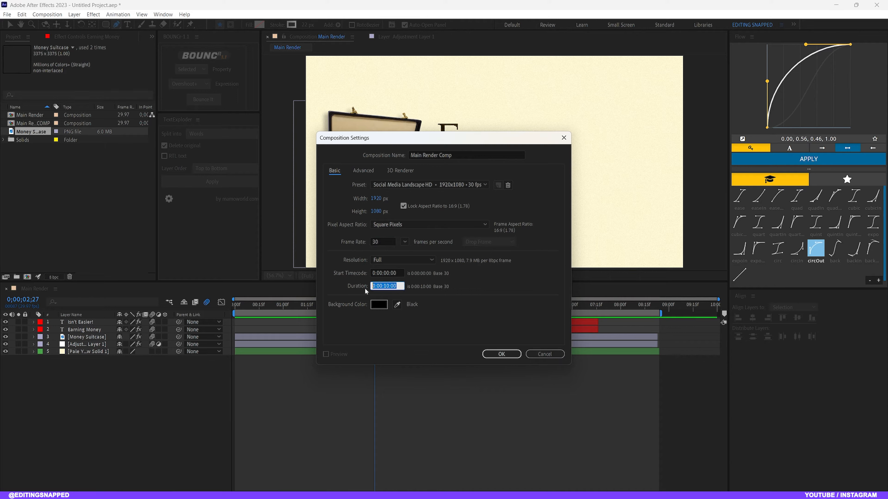
{"action": "left_click", "coordinate": [378, 308]}
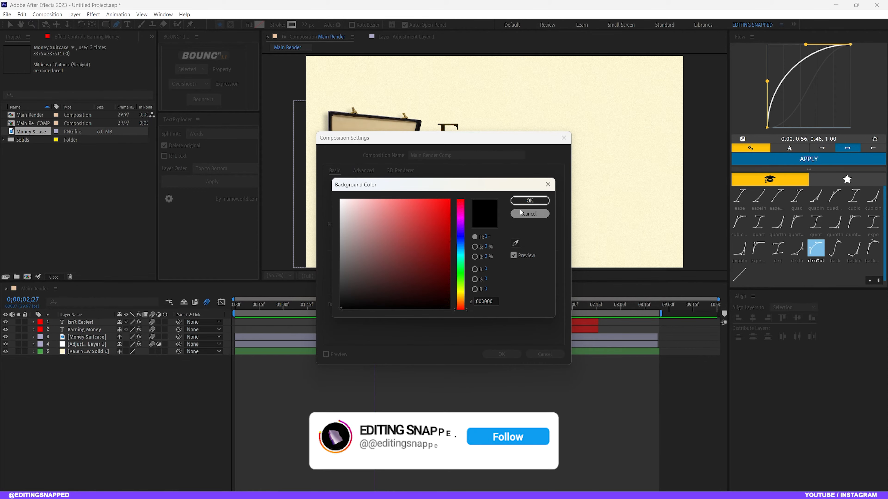
{"action": "left_click", "coordinate": [530, 200]}
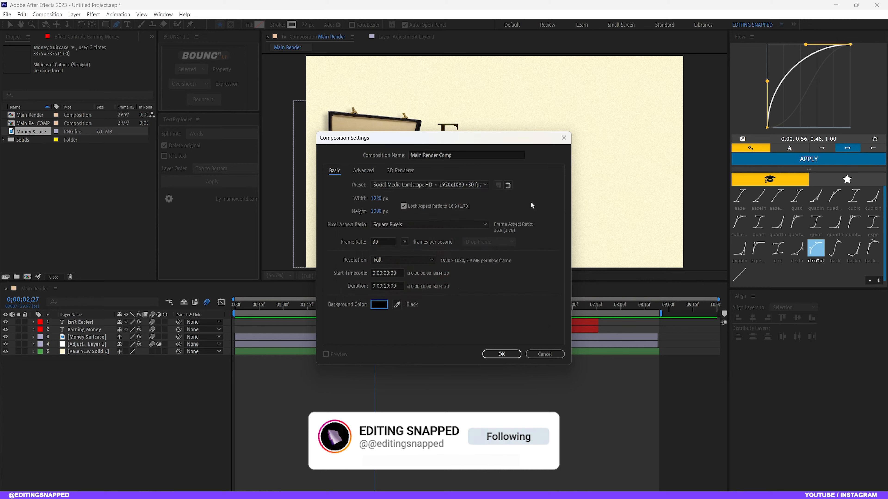
{"action": "left_click", "coordinate": [501, 354]}
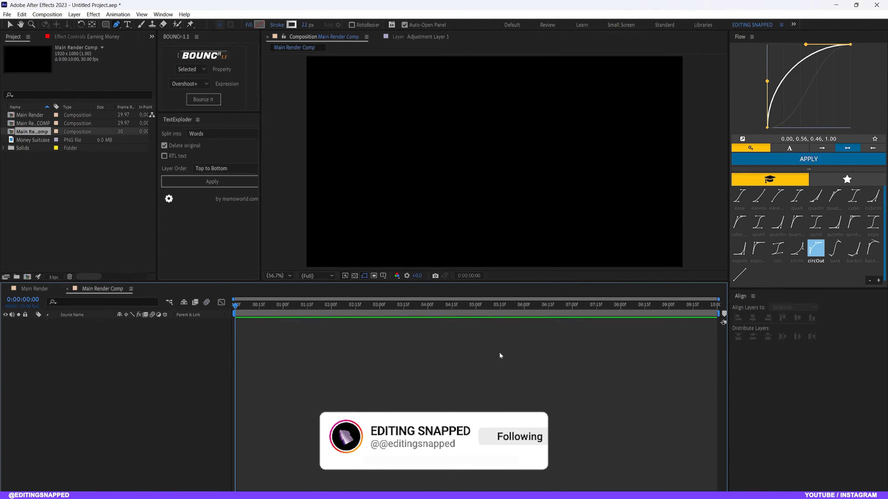
Create a 1920x1080 solid layer named BG with the pale cream color FFFCEC.
{"action": "left_click", "coordinate": [74, 14]}
{"action": "mouse_move", "coordinate": [84, 23]}
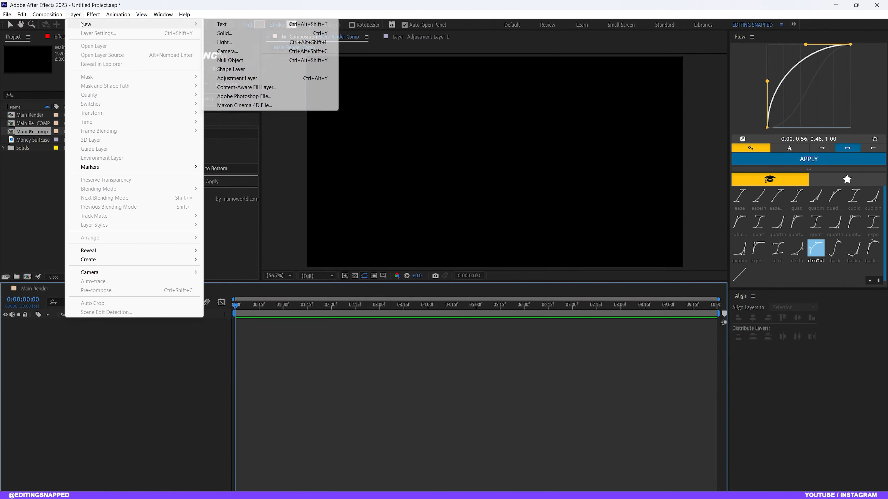
{"action": "left_click", "coordinate": [224, 33]}
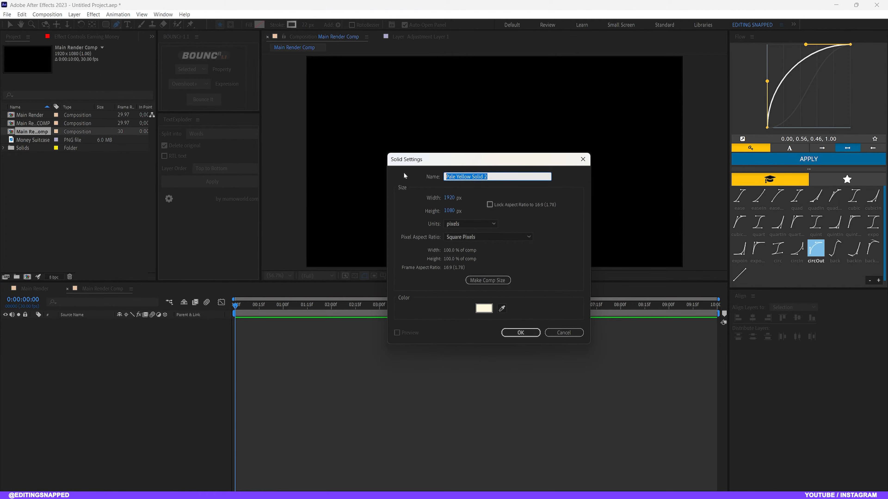
{"action": "type", "text": "bg"}
{"action": "left_click", "coordinate": [482, 307]}
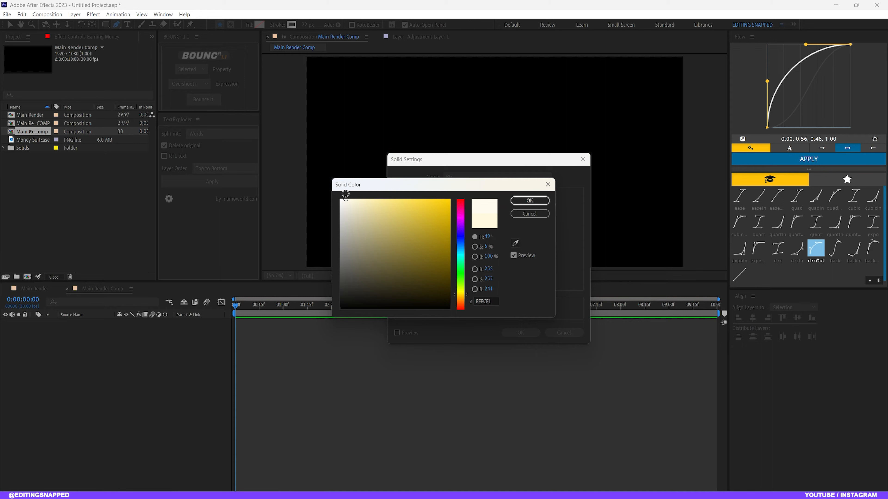
{"action": "left_click_drag", "start_coordinate": [345, 193], "coordinate": [350, 192]}
{"action": "left_click", "coordinate": [529, 201]}
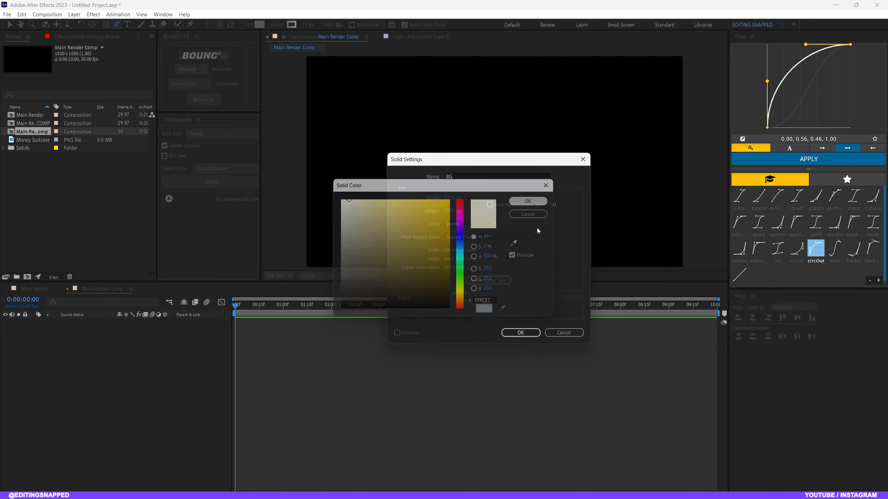
{"action": "left_click", "coordinate": [520, 333]}
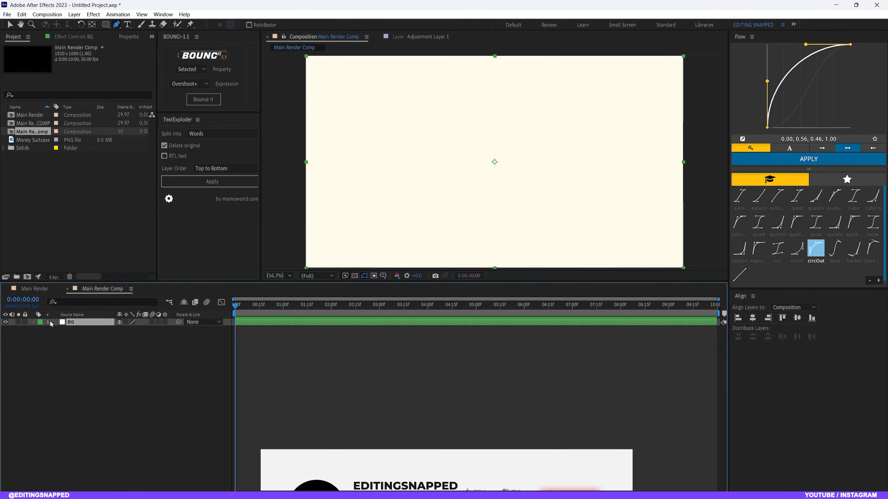
{"action": "left_click", "coordinate": [169, 352]}
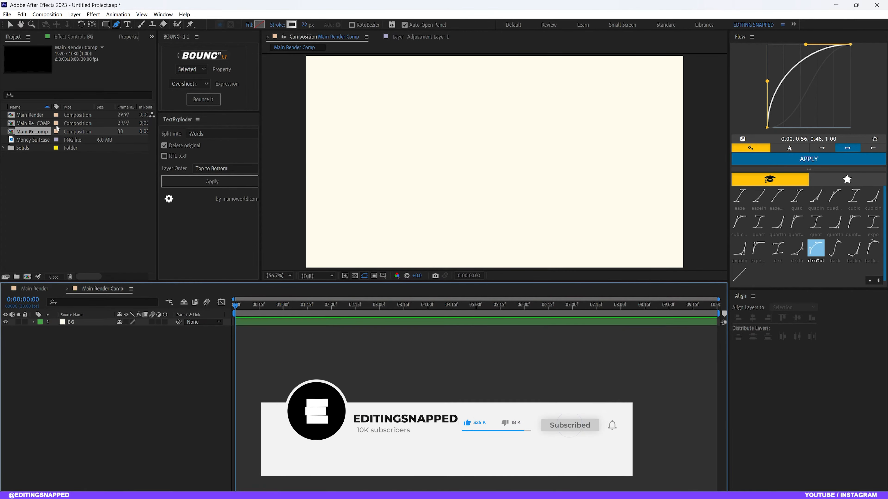
Add the Money Suitcase image to the composition above BG and set its scale to 30%.
{"action": "left_click_drag", "start_coordinate": [28, 143], "coordinate": [483, 197]}
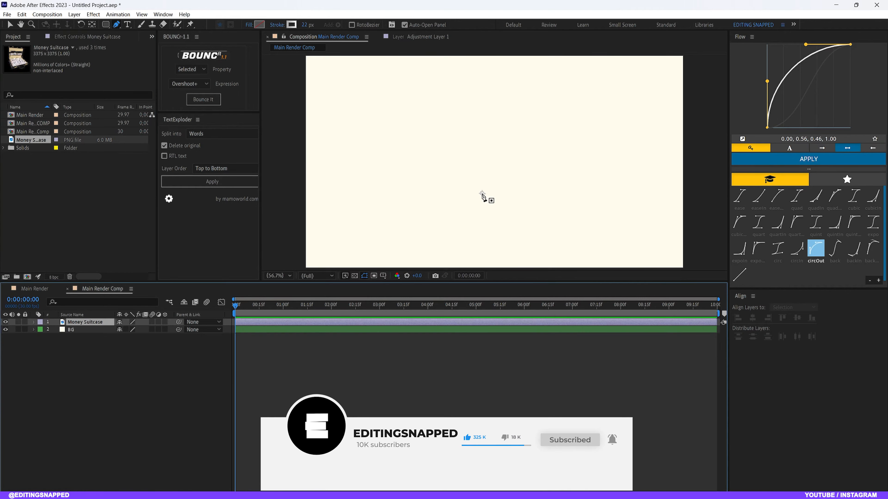
{"action": "key", "text": "s"}
{"action": "left_click", "coordinate": [131, 329]}
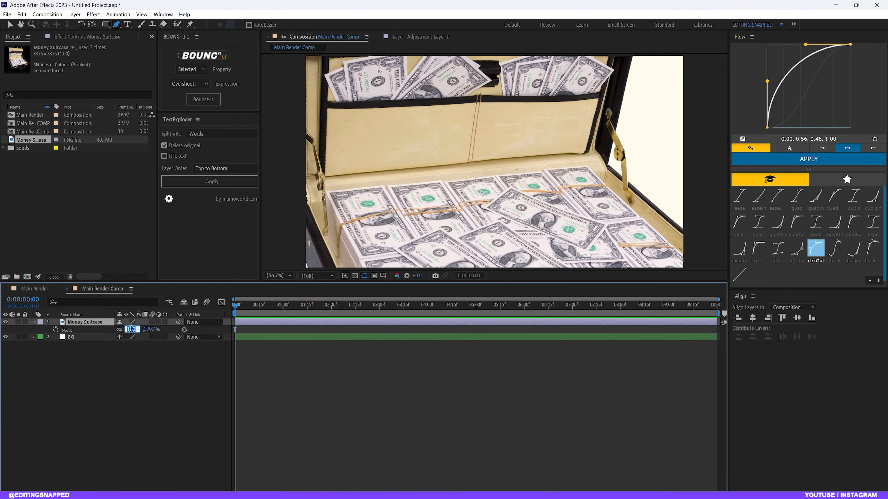
{"action": "key", "text": "Return"}
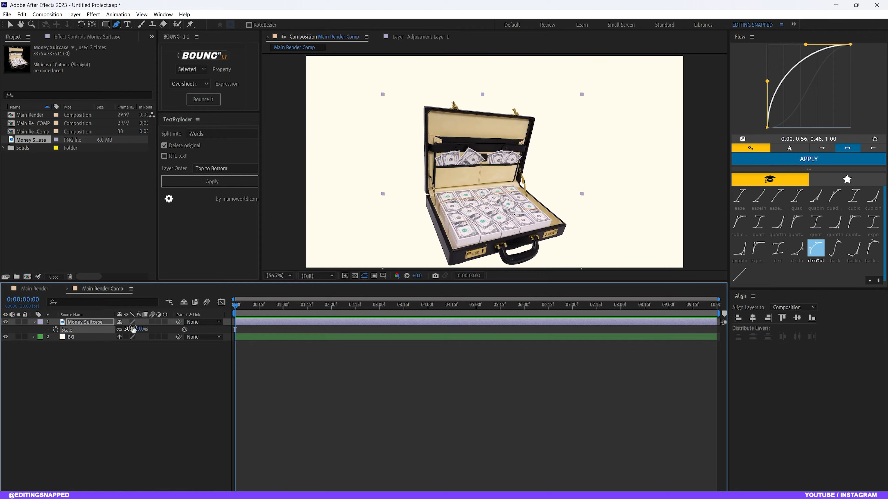
Center the Money Suitcase layer horizontally and vertically in the composition.
{"action": "left_click", "coordinate": [756, 321]}
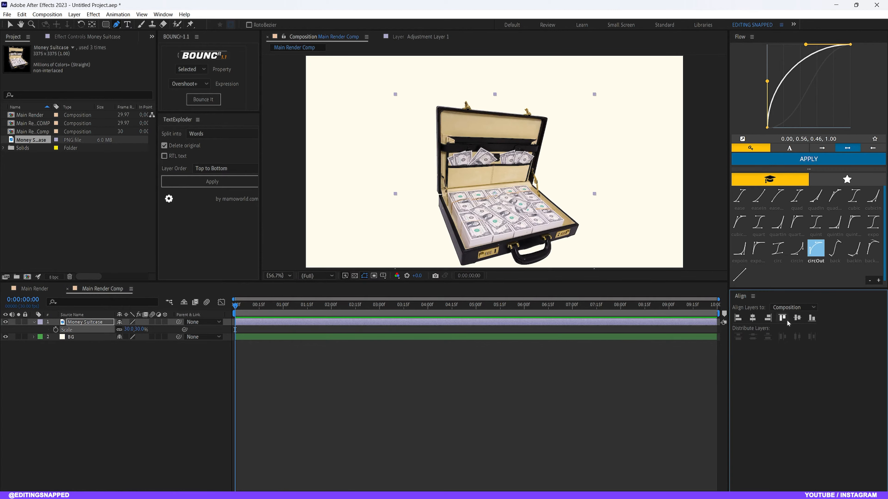
{"action": "left_click", "coordinate": [795, 321]}
{"action": "left_click", "coordinate": [173, 369]}
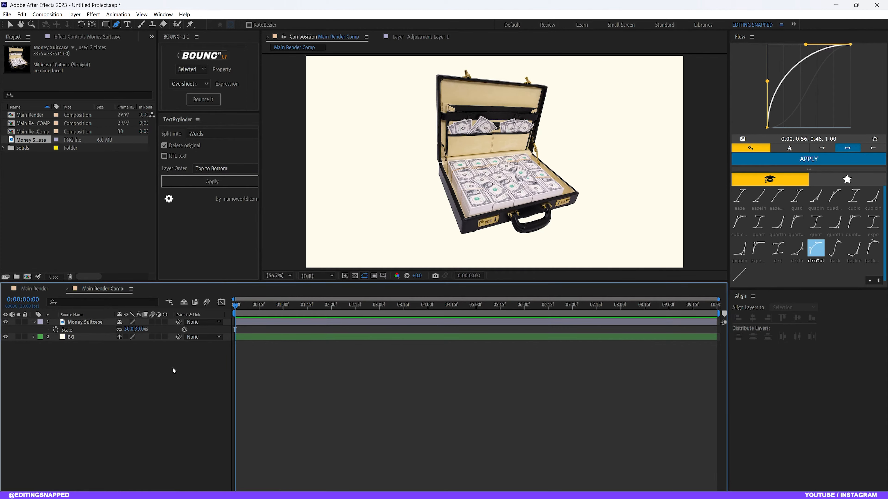
Change the BG solid's color to a stronger pale yellow, about FFF5C7.
{"action": "left_click", "coordinate": [91, 337]}
{"action": "left_click", "coordinate": [70, 16]}
{"action": "left_click", "coordinate": [98, 32]}
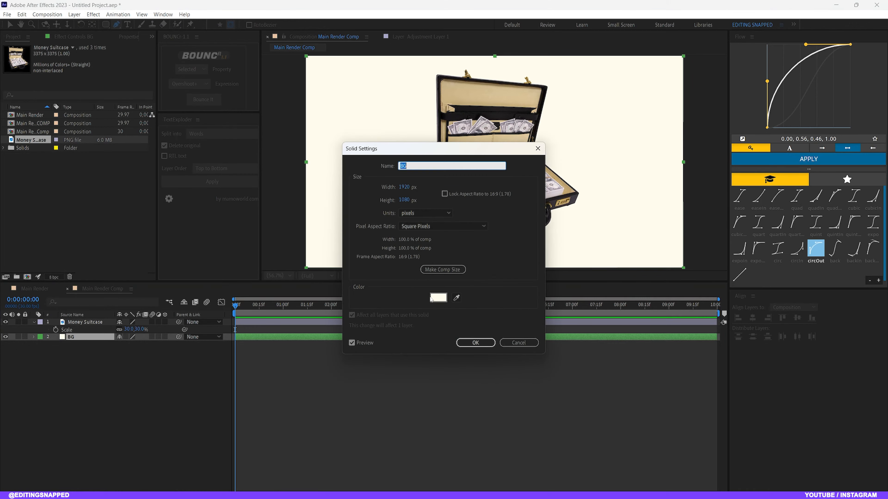
{"action": "left_click", "coordinate": [436, 298]}
{"action": "left_click_drag", "start_coordinate": [404, 203], "coordinate": [354, 189]}
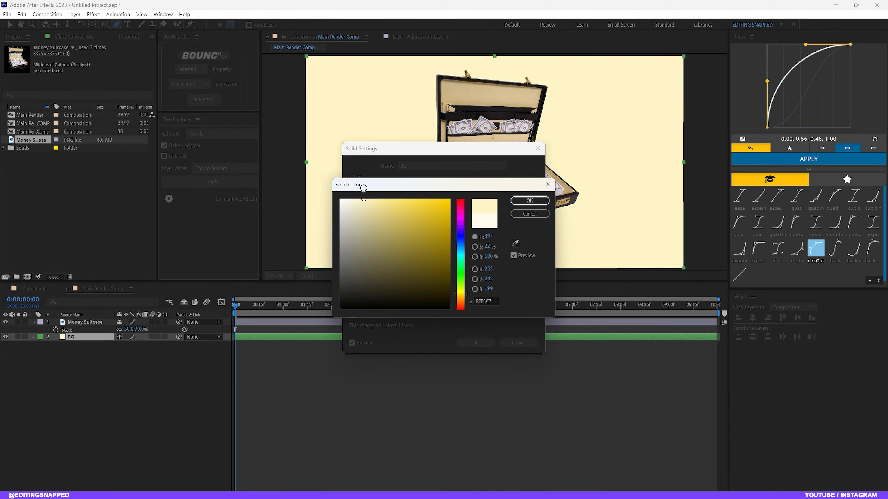
{"action": "left_click", "coordinate": [529, 200]}
{"action": "left_click", "coordinate": [484, 342]}
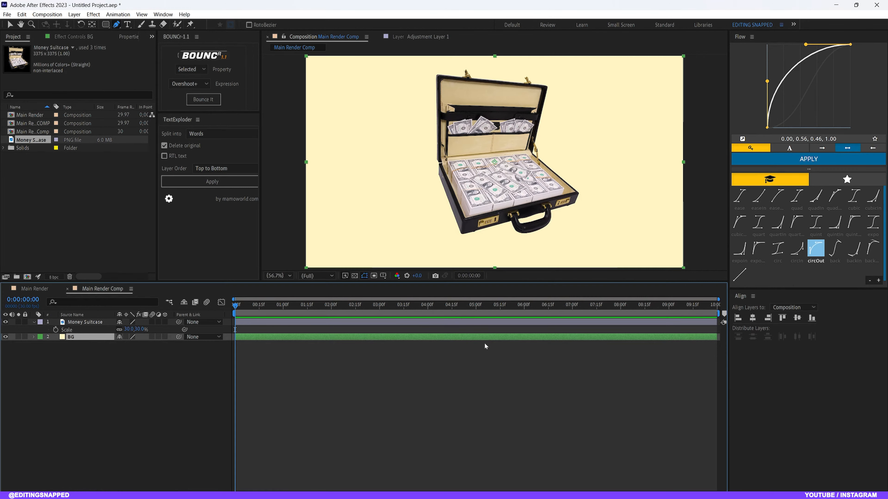
Add Position and Opacity keyframes to the Money Suitcase layer at 0:00:00:00 and show both properties together.
{"action": "left_click", "coordinate": [89, 322]}
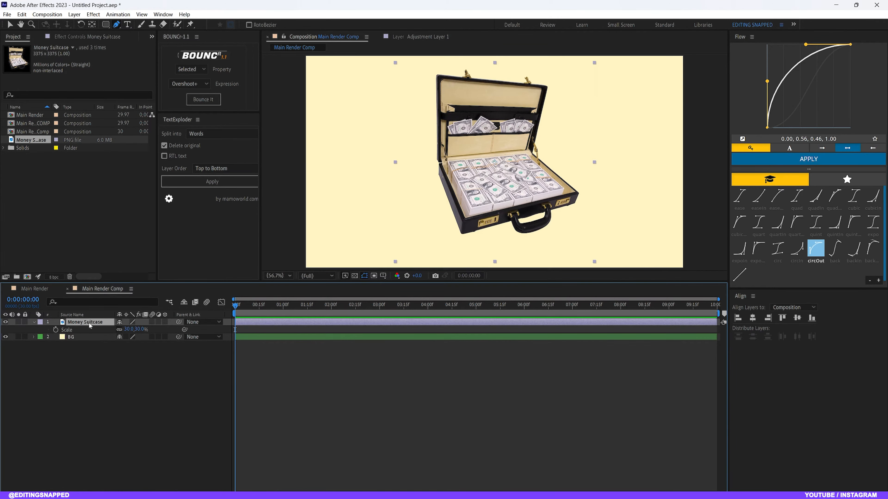
{"action": "key", "text": "s"}
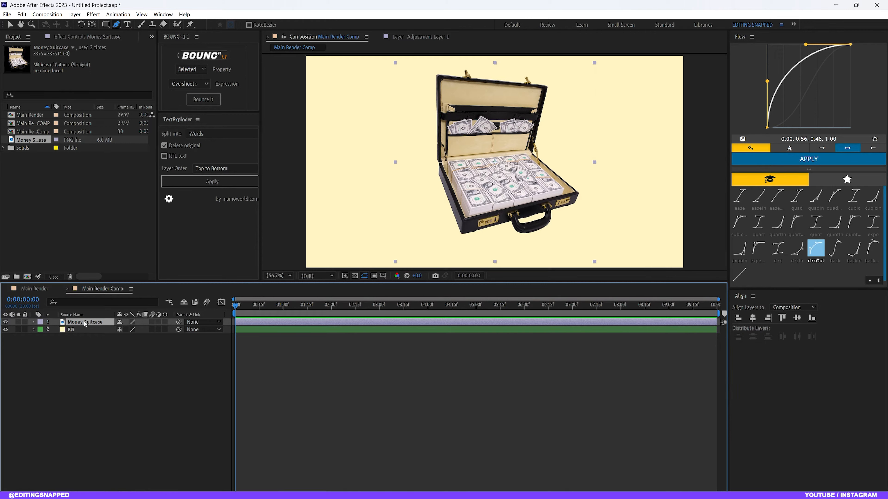
{"action": "key", "text": "p"}
{"action": "left_click", "coordinate": [55, 330]}
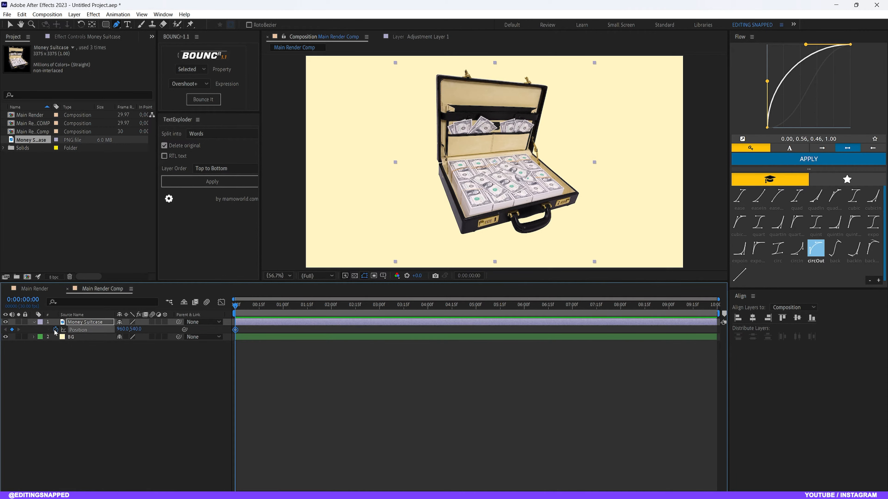
{"action": "key", "text": "t"}
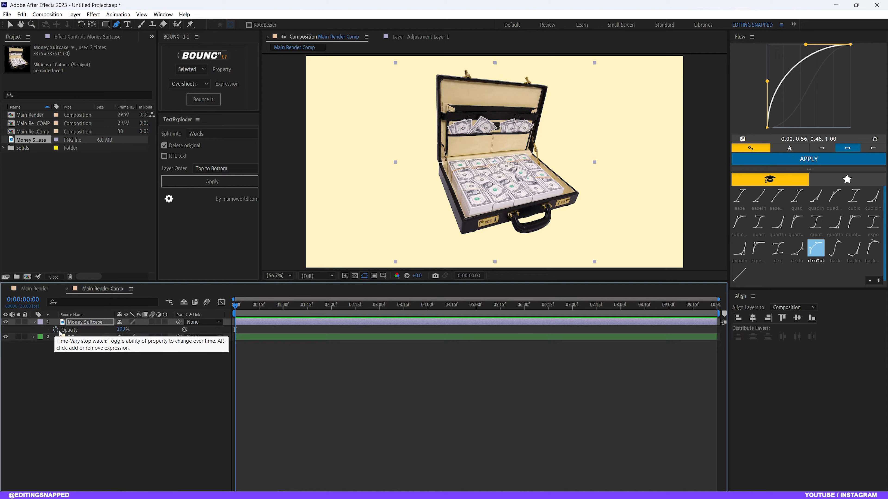
{"action": "left_click", "coordinate": [56, 330]}
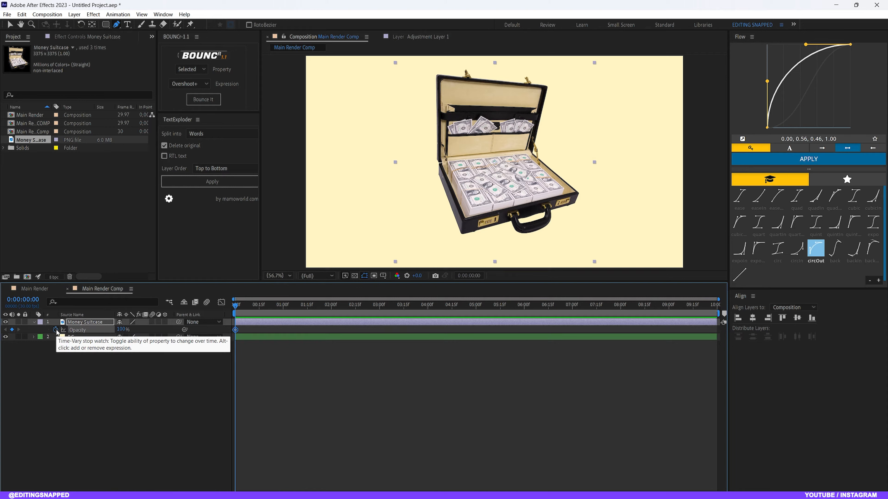
{"action": "key", "text": "shift+p"}
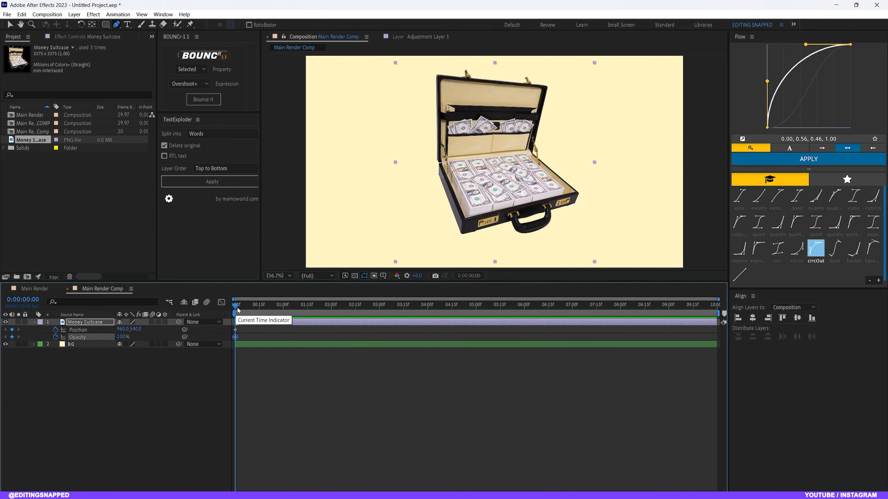
Add Position and Opacity keyframes with unchanged values to the Money Suitcase layer at 0:00:01:00.
{"action": "left_click_drag", "start_coordinate": [237, 310], "coordinate": [285, 320]}
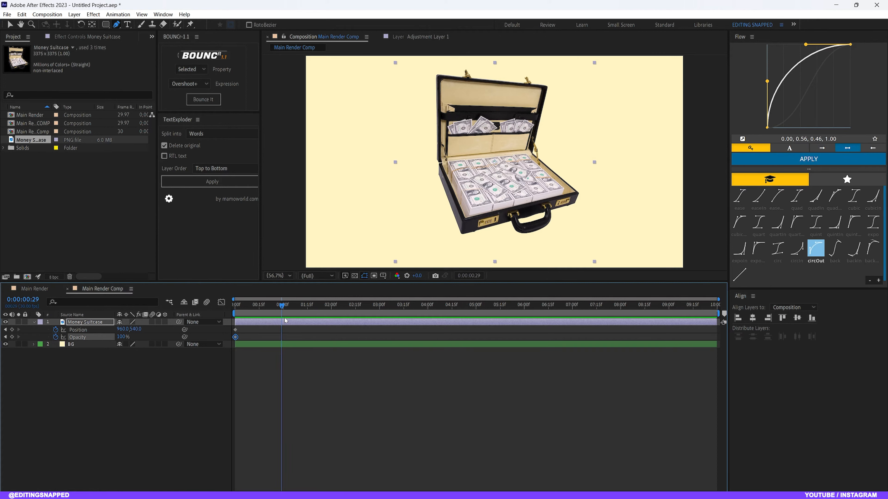
{"action": "key", "text": "Page_Down"}
{"action": "left_click", "coordinate": [12, 330]}
{"action": "left_click", "coordinate": [12, 336]}
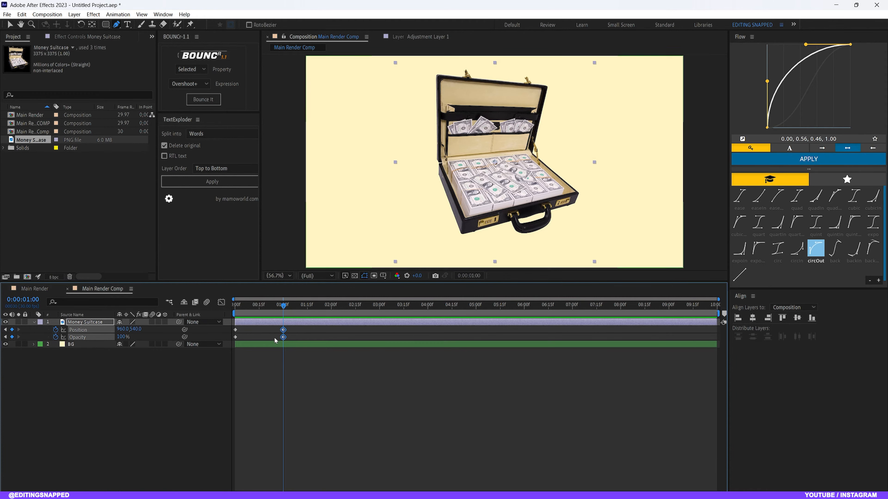
At 0:00:00:00, set the suitcase's Y position to 1560 and lower its opacity to the minimum for a rising fade-in.
{"action": "left_click", "coordinate": [263, 305]}
{"action": "key", "text": "Home"}
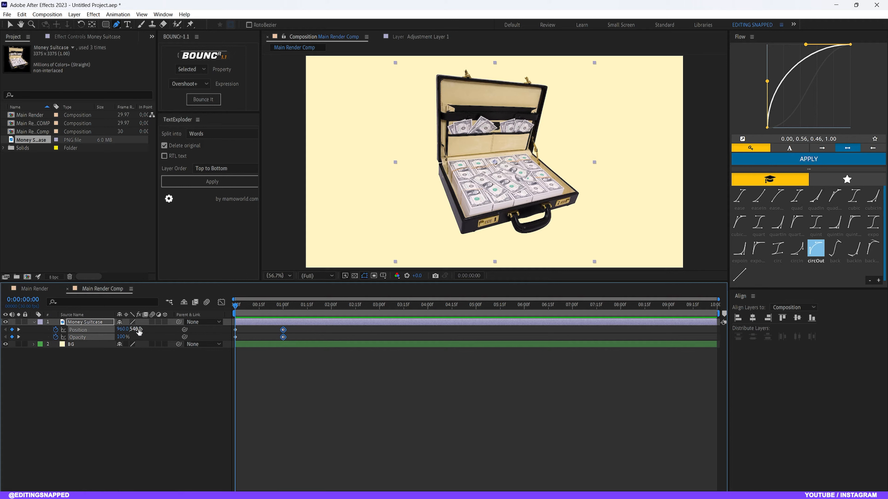
{"action": "left_click_drag", "start_coordinate": [136, 329], "coordinate": [525, 386]}
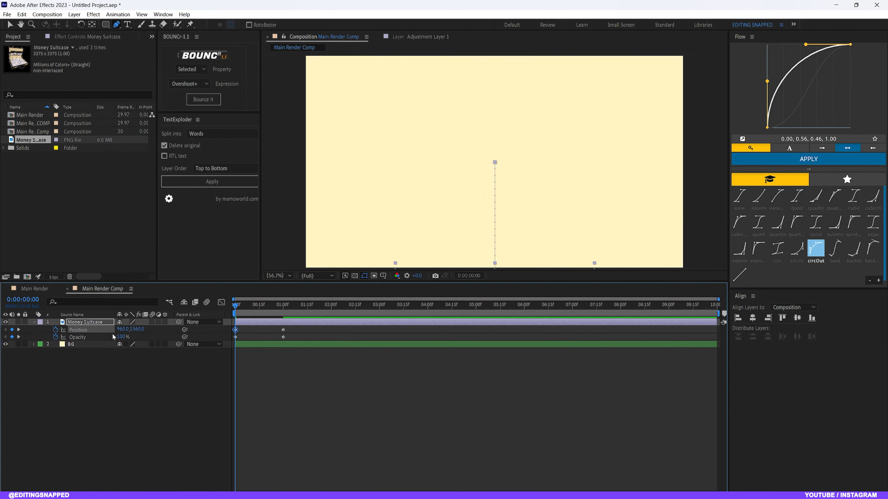
{"action": "left_click_drag", "start_coordinate": [123, 337], "coordinate": [12, 344]}
{"action": "key", "text": "space"}
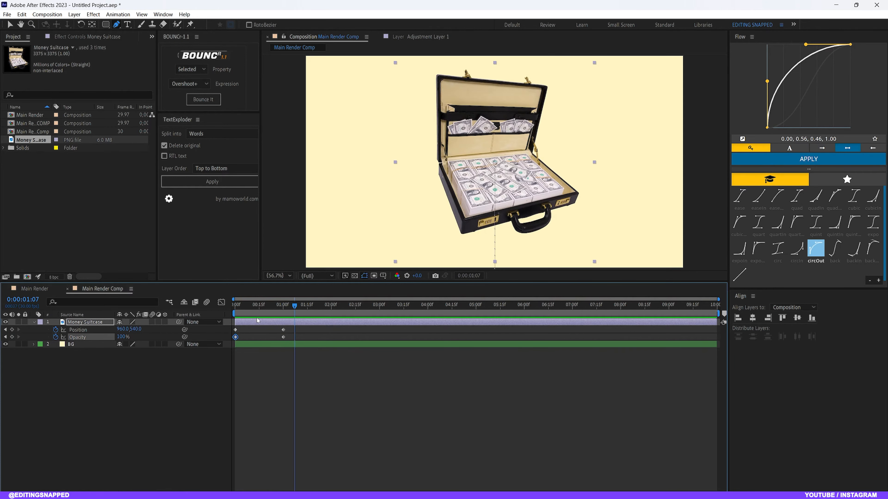
Add Position and Opacity keyframes to the Money Suitcase layer at 0:00:01:29 and reveal its Scale property.
{"action": "left_click_drag", "start_coordinate": [266, 305], "coordinate": [331, 311]}
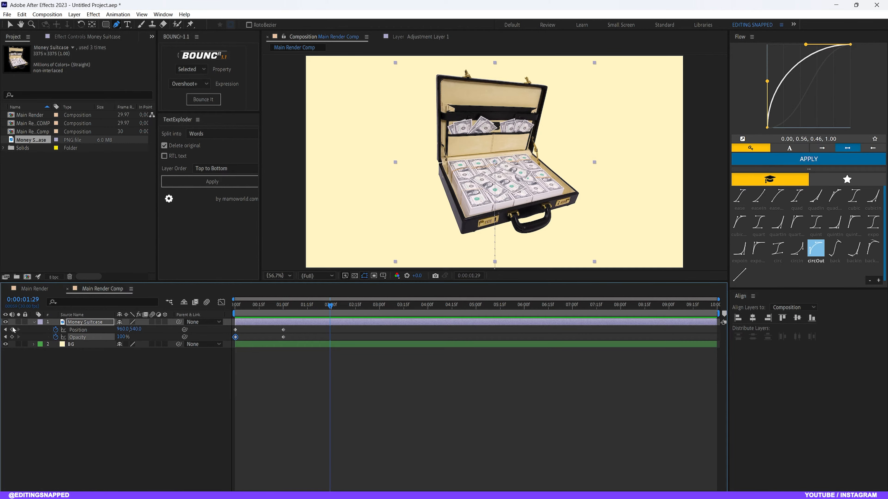
{"action": "left_click", "coordinate": [12, 330]}
{"action": "left_click", "coordinate": [11, 337]}
{"action": "key", "text": "s"}
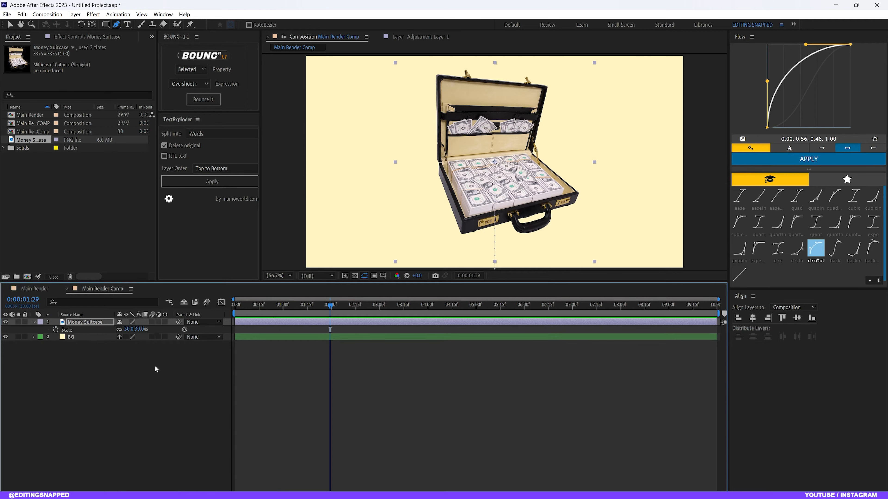
Add a Scale keyframe to the Money Suitcase layer at 0:00:01:29, and move the suitcase to position 374, 638 at 0:00:03:00.
{"action": "left_click", "coordinate": [56, 330]}
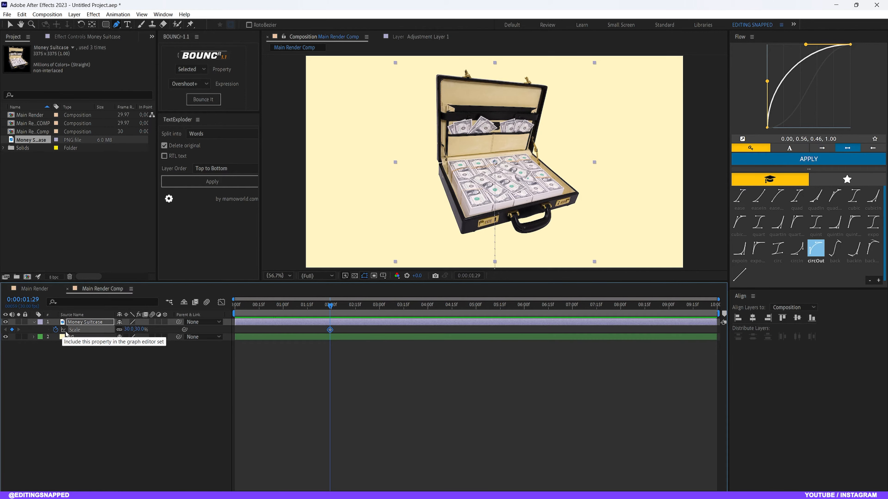
{"action": "key", "text": "u"}
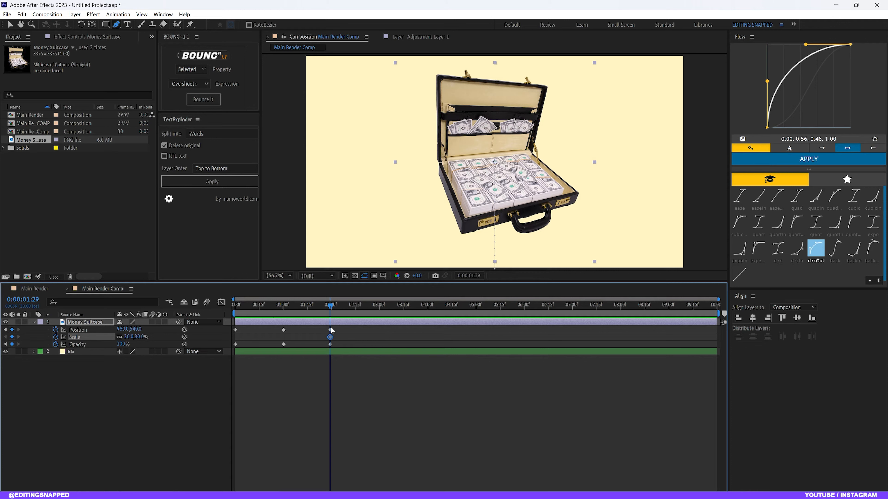
{"action": "left_click_drag", "start_coordinate": [332, 307], "coordinate": [381, 316]}
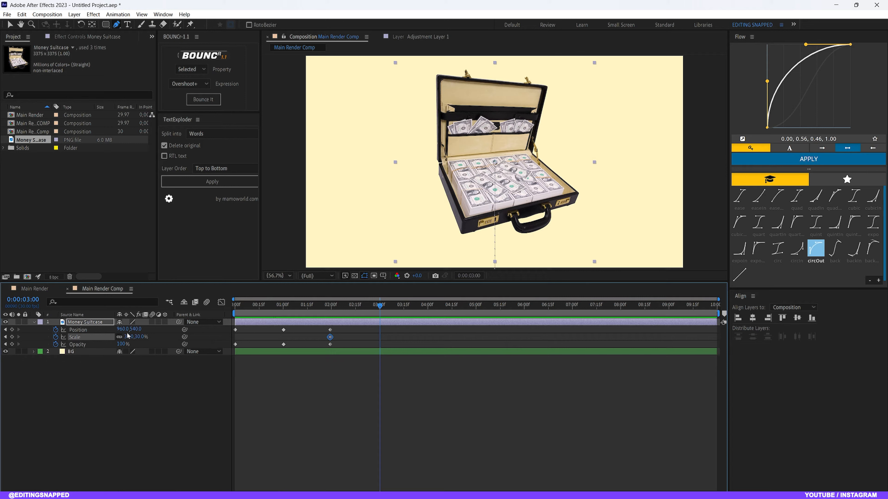
{"action": "left_click_drag", "start_coordinate": [121, 329], "coordinate": [2, 319]}
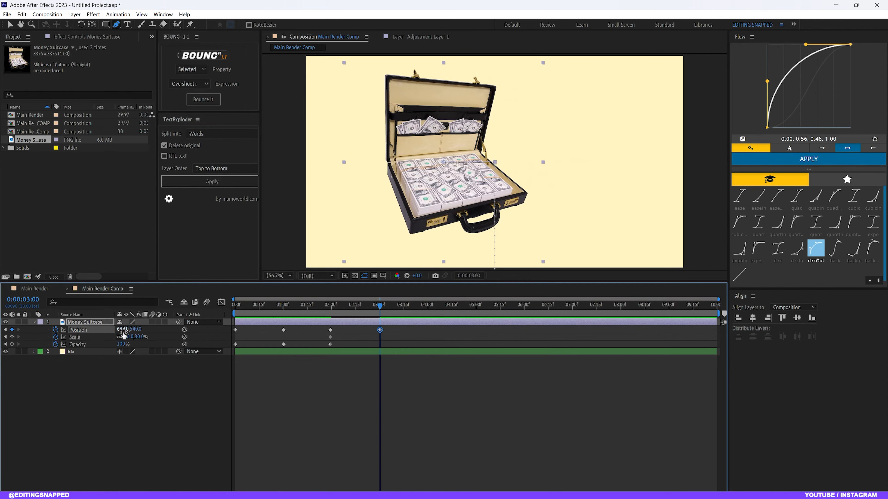
{"action": "mouse_move", "coordinate": [123, 330]}
{"action": "left_mouse_down"}
{"action": "mouse_move", "coordinate": [70, 332]}
{"action": "mouse_move", "coordinate": [117, 331]}
{"action": "mouse_move", "coordinate": [110, 334]}
{"action": "left_mouse_up"}
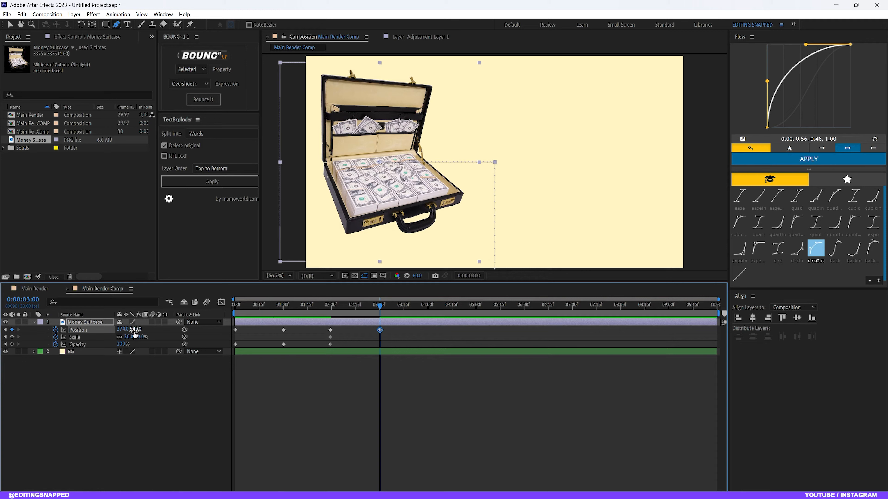
{"action": "left_click_drag", "start_coordinate": [134, 331], "coordinate": [177, 331]}
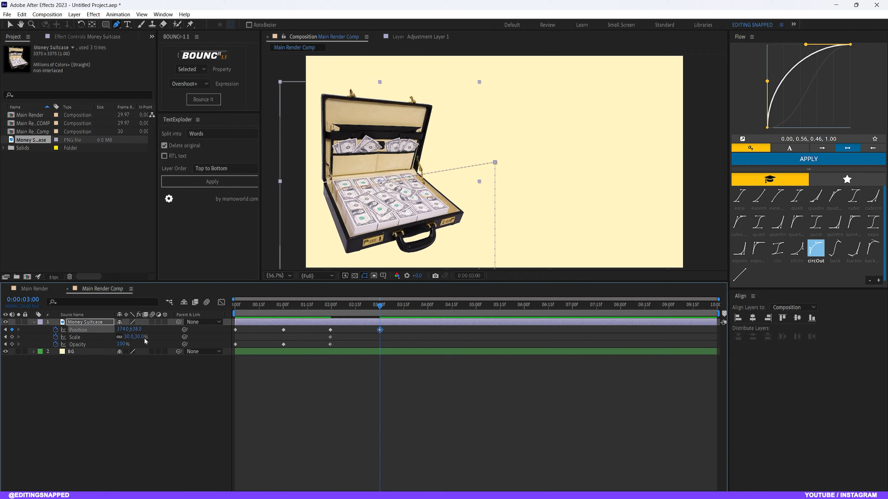
At 0:00:03:00, scale the suitcase to 25% and adjust its position to 341, 641.
{"action": "left_click", "coordinate": [126, 340]}
{"action": "key", "text": "Return"}
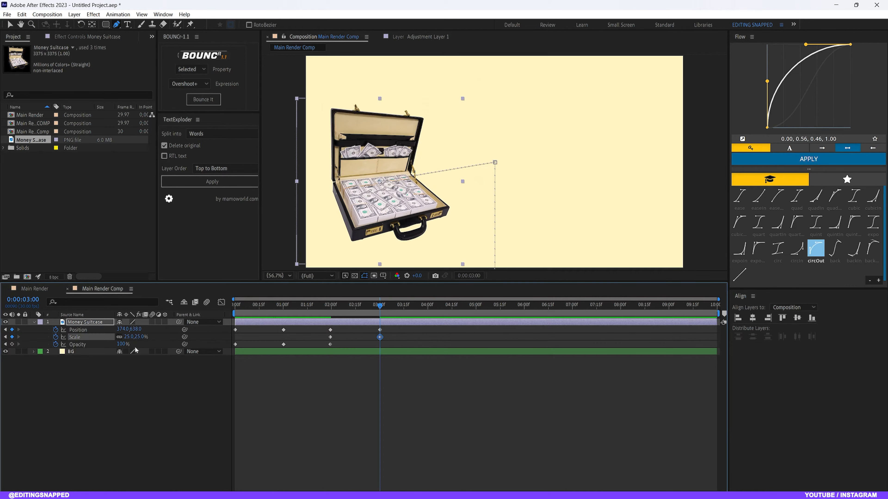
{"action": "mouse_move", "coordinate": [128, 329]}
{"action": "left_mouse_down"}
{"action": "mouse_move", "coordinate": [111, 330]}
{"action": "mouse_move", "coordinate": [139, 328]}
{"action": "left_mouse_up"}
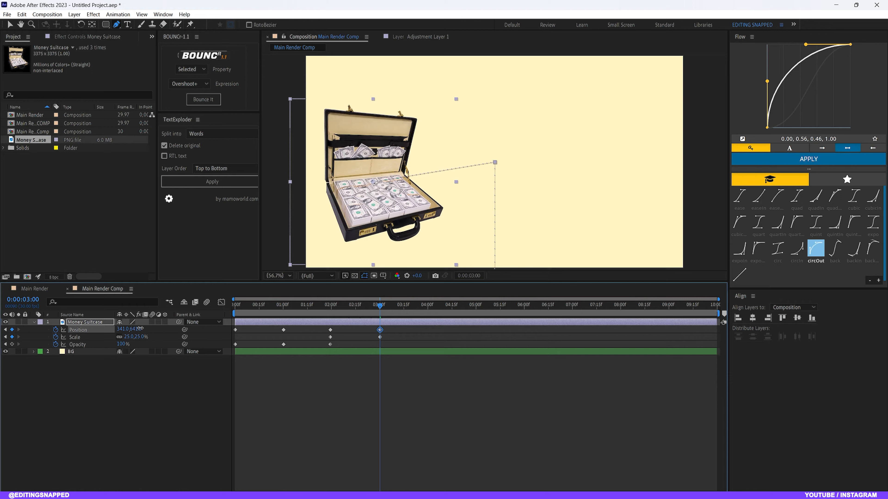
Apply the circOut easing curve to all Position, Scale and Opacity keyframes of the suitcase and preview the animation from the start.
{"action": "left_click", "coordinate": [390, 329]}
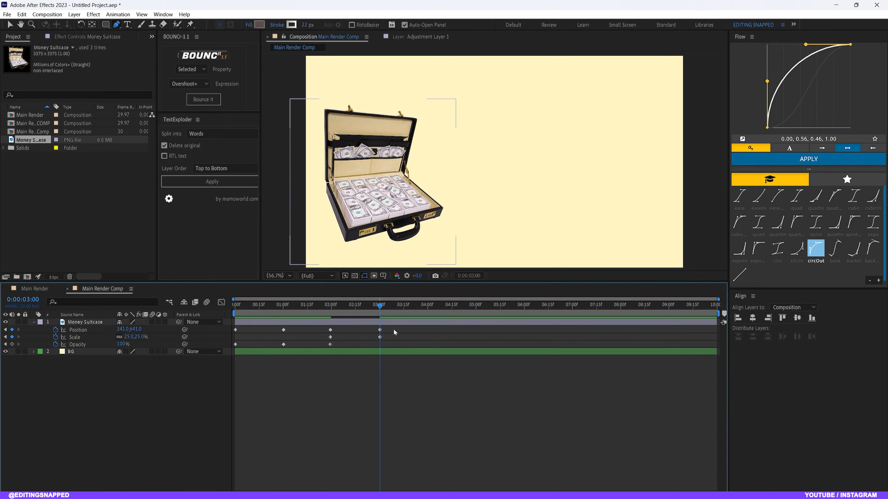
{"action": "left_click_drag", "start_coordinate": [393, 331], "coordinate": [223, 351]}
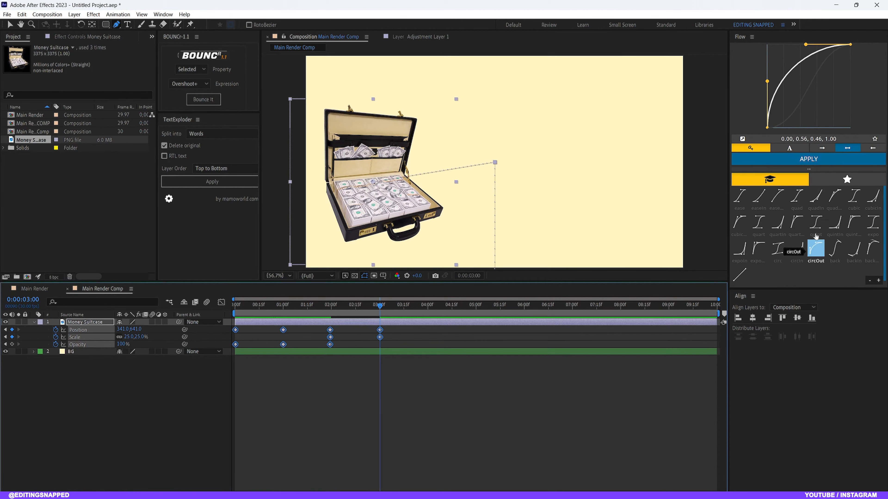
{"action": "key", "text": "Home"}
{"action": "left_click", "coordinate": [815, 162]}
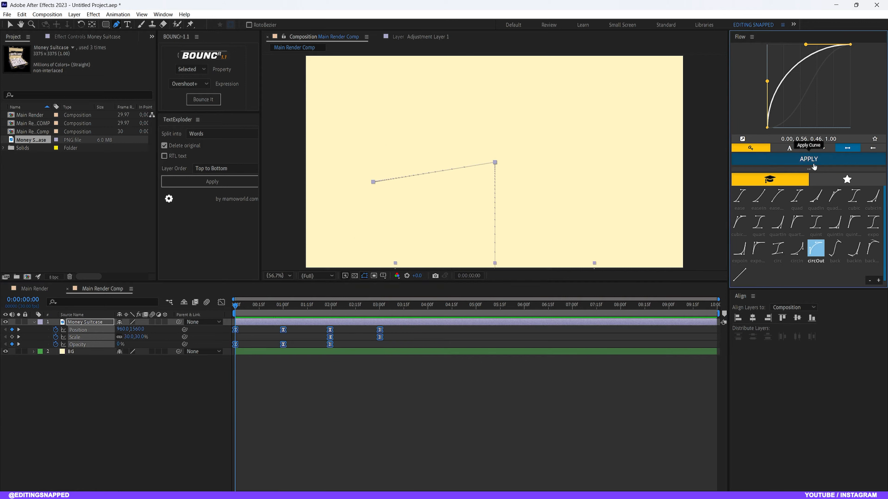
{"action": "key", "text": "space"}
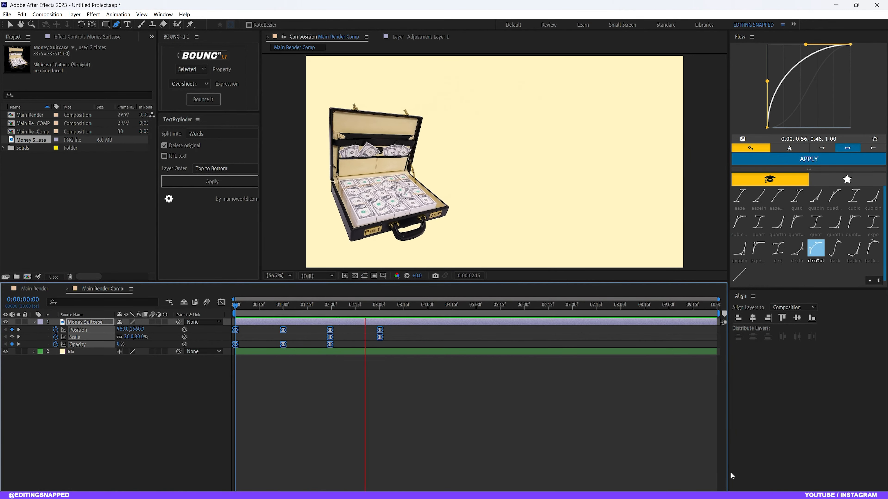
{"action": "key", "text": "space"}
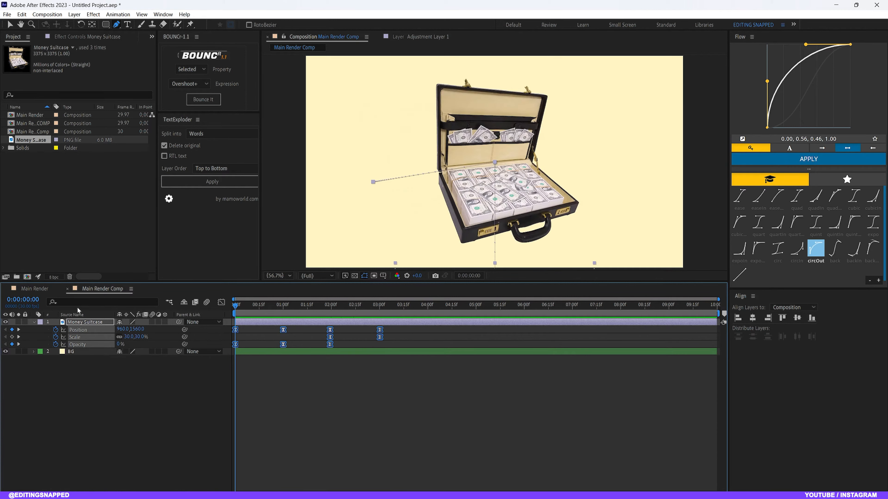
Collapse the suitcase's properties and create the text "Earning Money" beside the suitcase with the playhead at 0:00:02:15.
{"action": "key", "text": "u"}
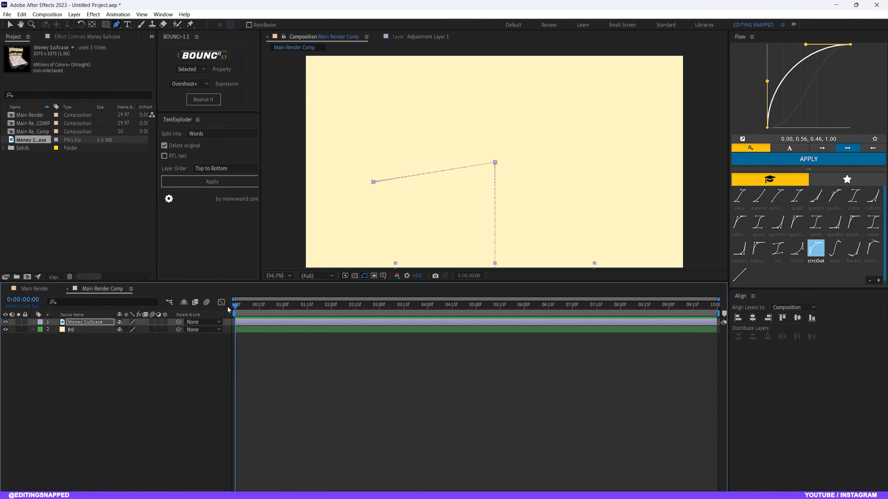
{"action": "left_click_drag", "start_coordinate": [235, 306], "coordinate": [356, 330]}
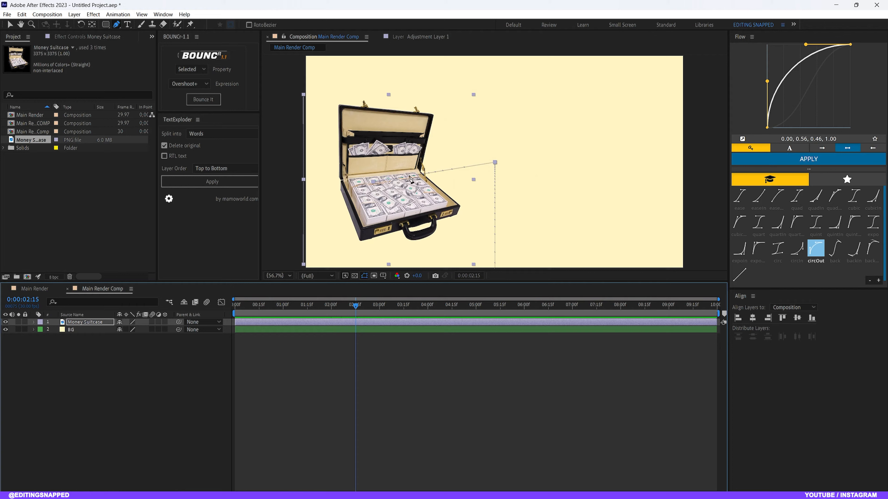
{"action": "left_click", "coordinate": [115, 362]}
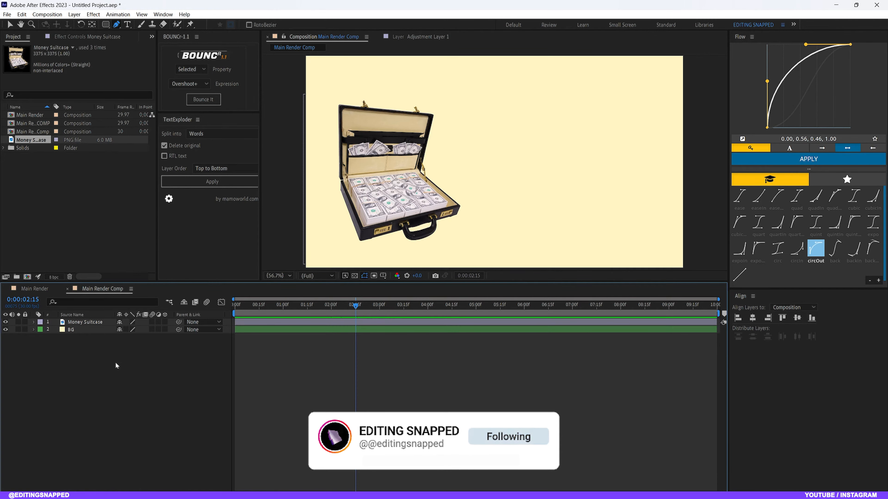
{"action": "left_click", "coordinate": [127, 24]}
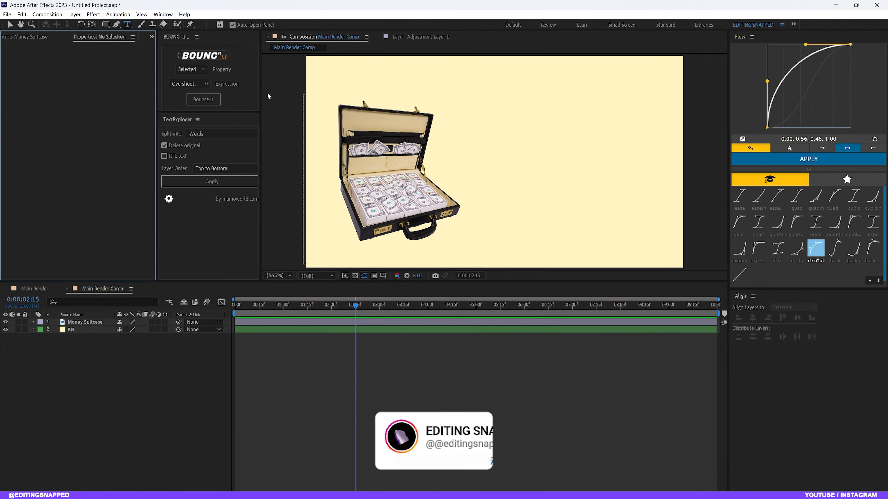
{"action": "left_click", "coordinate": [523, 129]}
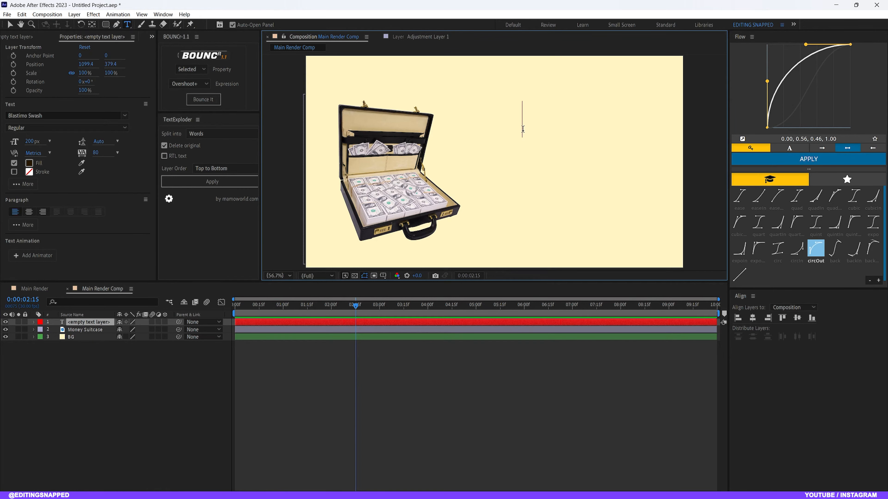
{"action": "type", "text": "E"}
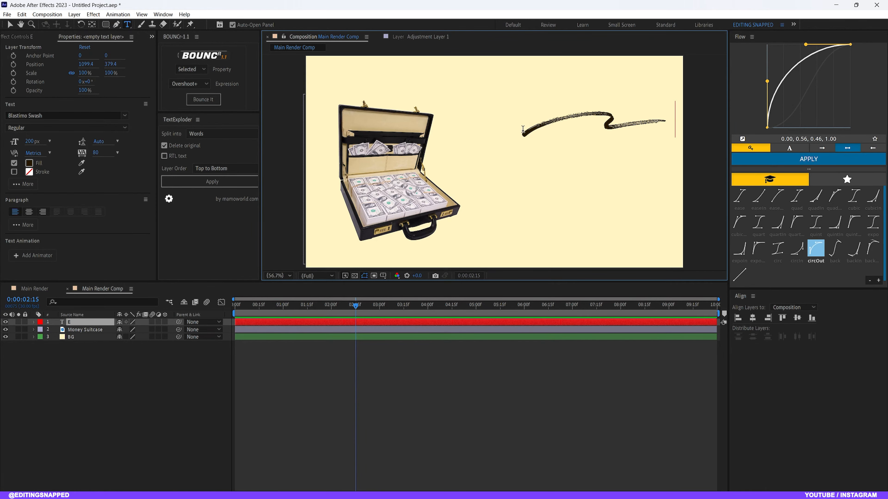
{"action": "type", "text": "arning M"}
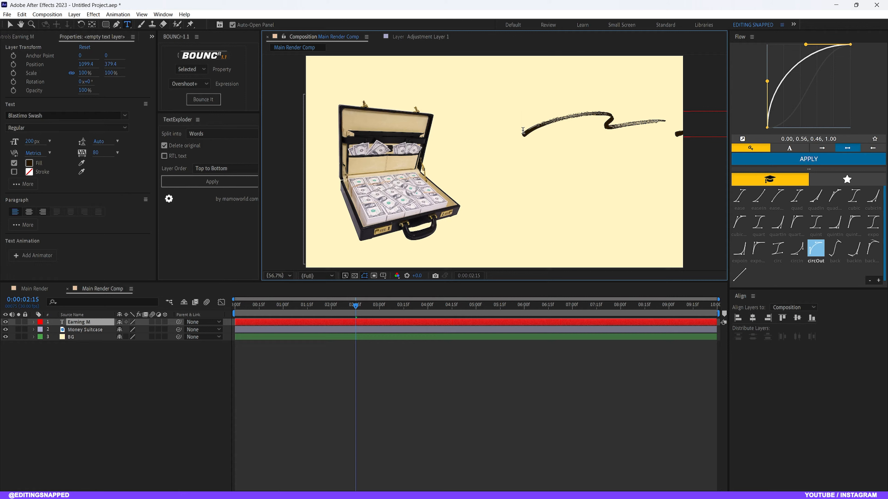
{"action": "type", "text": "oney"}
Change the font of the whole Earning Money text to New Romantics.
{"action": "key", "text": "ctrl+a"}
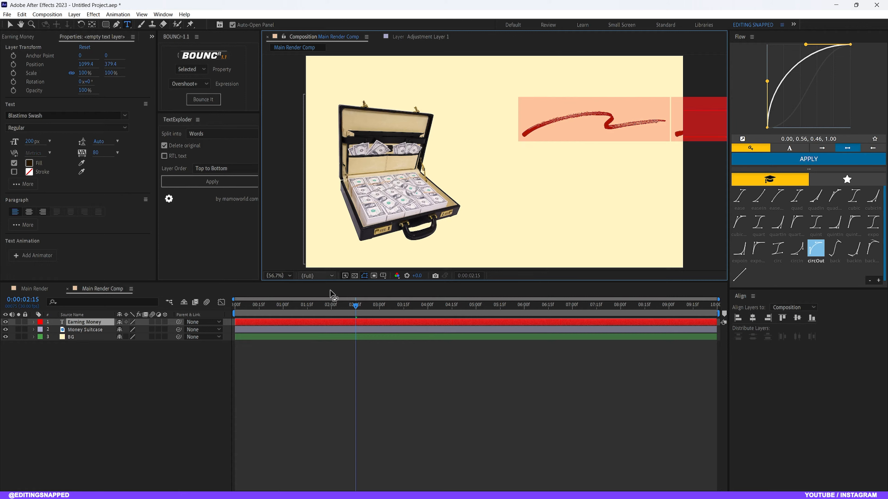
{"action": "left_click", "coordinate": [43, 116]}
{"action": "type", "text": "roa"}
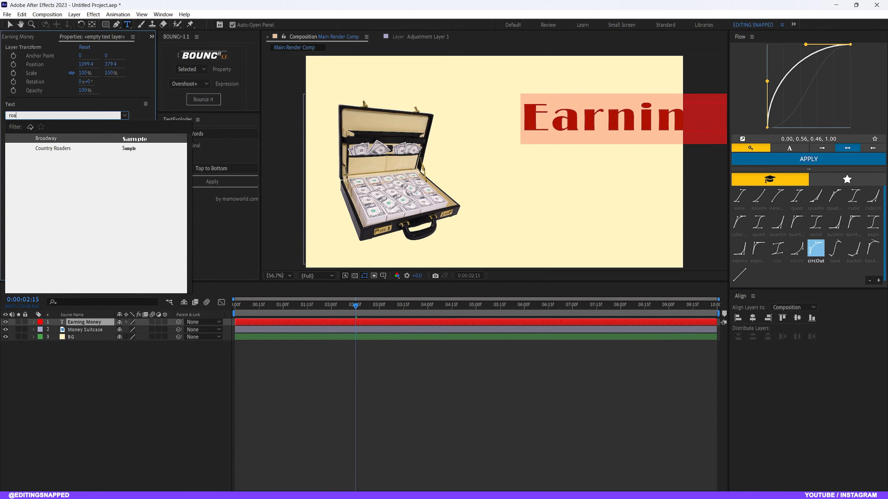
{"action": "key", "text": "BackSpace"}
{"action": "type", "text": "man"}
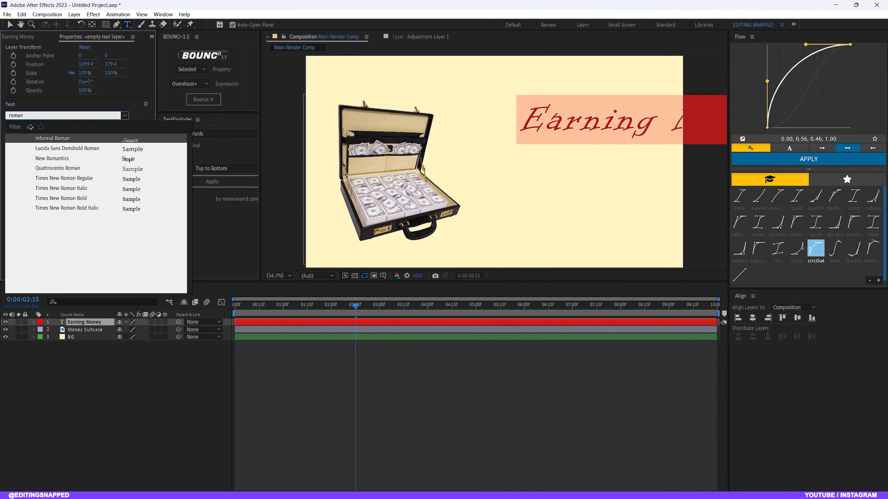
{"action": "key", "text": "Down"}
{"action": "key", "text": "Down"}
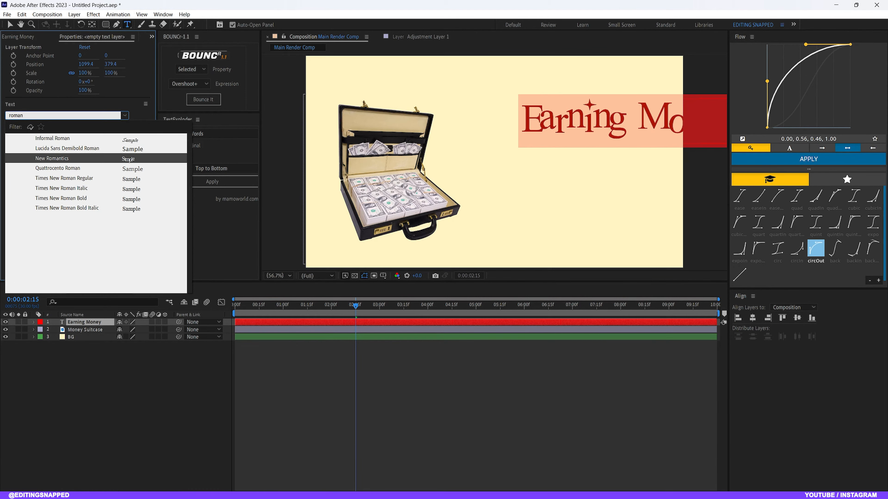
{"action": "key", "text": "Return"}
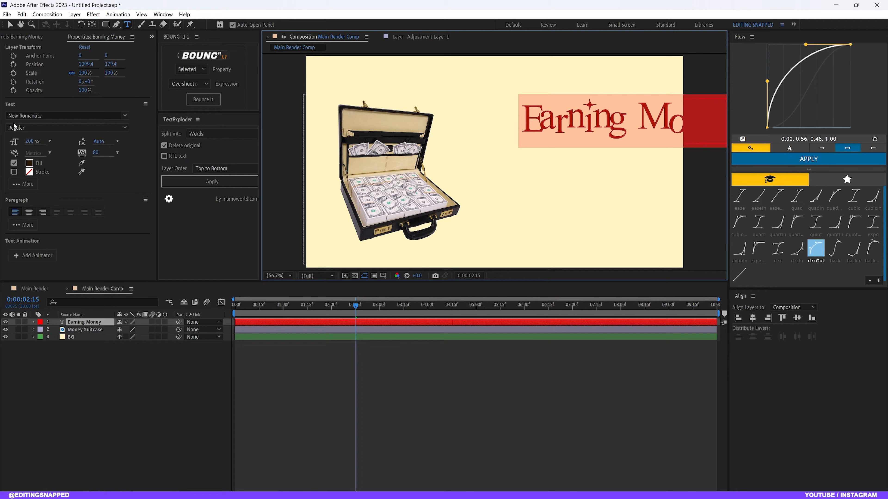
Nudge the Earning Money text layer to position 721.4, 459.4 so it sits fully in frame beside the suitcase.
{"action": "left_click", "coordinate": [85, 354]}
{"action": "left_click", "coordinate": [85, 322]}
{"action": "key", "text": "shift+Left"}
{"action": "key", "text": "shift+Left"}
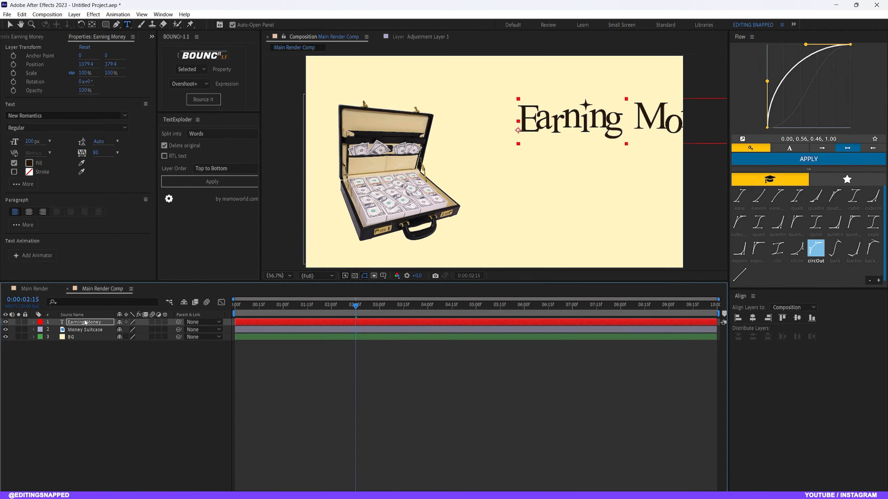
{"action": "key", "text": "shift+Left"}
{"action": "key", "text": "shift+Left"}
{"action": "key", "text": "shift+Left"}
{"action": "key", "text": "shift+Left"}
{"action": "key", "text": "shift+Left"}
{"action": "key", "text": "shift+Left"}
{"action": "key", "text": "shift+Left"}
{"action": "key", "text": "shift+Left"}
{"action": "key", "text": "shift+Left"}
{"action": "key", "text": "shift+Left"}
{"action": "key", "text": "shift+Left"}
{"action": "key", "text": "shift+Left"}
{"action": "key", "text": "shift+Left"}
{"action": "key", "text": "shift+Left"}
{"action": "key", "text": "shift+Left"}
{"action": "key", "text": "shift+Left"}
{"action": "key", "text": "shift+Left"}
{"action": "key", "text": "shift+Left"}
{"action": "key", "text": "shift+Left"}
{"action": "key", "text": "shift+Left"}
{"action": "key", "text": "shift+Down"}
{"action": "key", "text": "shift+Down"}
{"action": "key", "text": "shift+Down"}
{"action": "key", "text": "shift+Down"}
{"action": "key", "text": "shift+Down"}
{"action": "key", "text": "shift+Down"}
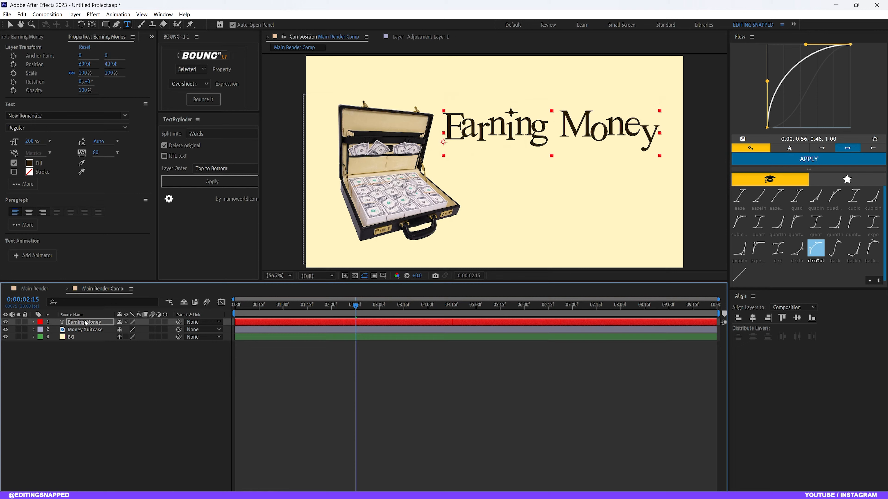
{"action": "key", "text": "shift+Right"}
{"action": "key", "text": "shift+Right"}
{"action": "key", "text": "shift+Right"}
{"action": "key", "text": "shift+Right"}
{"action": "key", "text": "shift+Left"}
{"action": "key", "text": "shift+Left"}
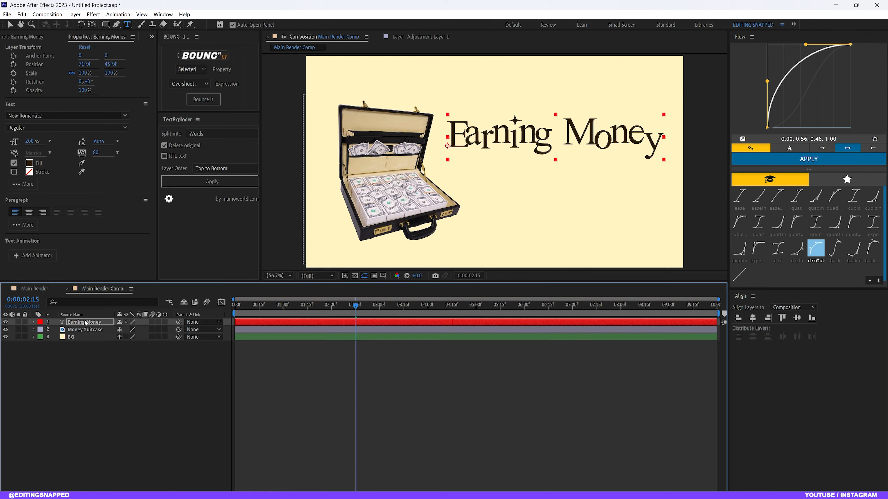
{"action": "key", "text": "Right"}
{"action": "key", "text": "Right"}
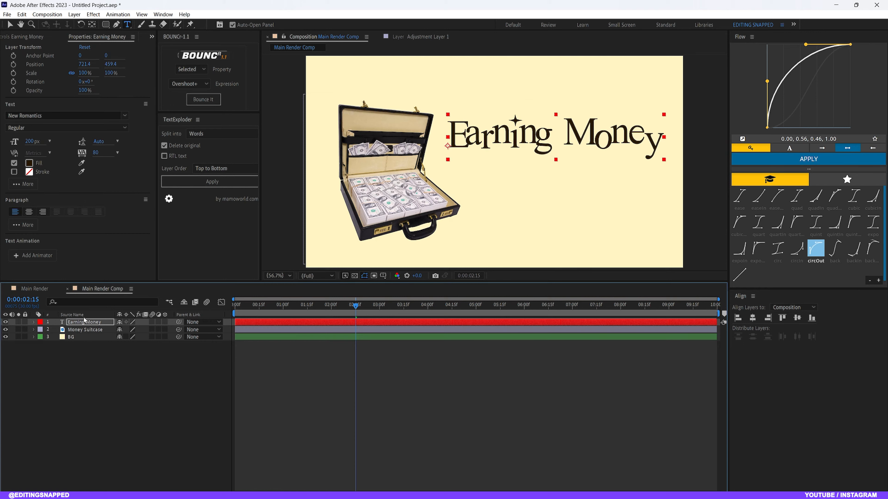
Center the anchor point within the Earning Money text layer.
{"action": "key", "text": "Return"}
{"action": "left_click", "coordinate": [92, 24]}
{"action": "left_click", "coordinate": [173, 375]}
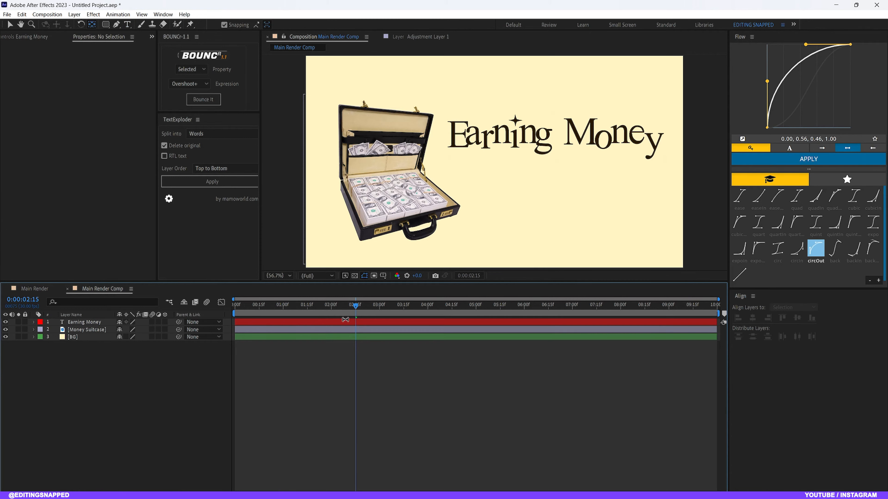
{"action": "left_click", "coordinate": [93, 322]}
{"action": "key", "text": "ctrl+alt+Home"}
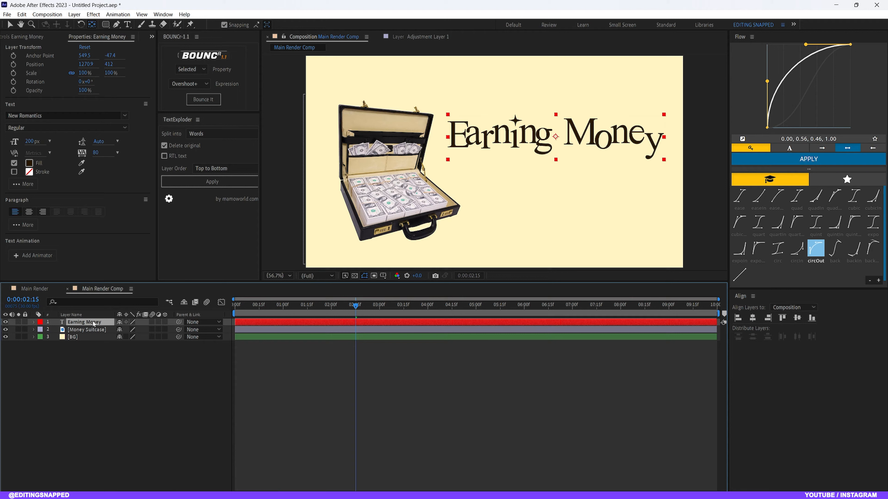
Duplicate the Earning Money text layer and move the copy straight down to a Y position of 612, just below the original.
{"action": "key", "text": "ctrl+d"}
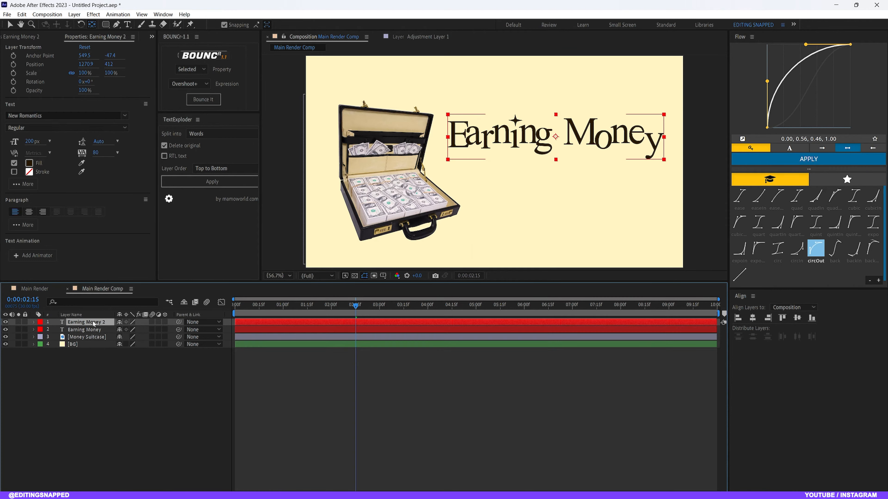
{"action": "key", "text": "shift+Down"}
{"action": "key", "text": "shift+Down"}
{"action": "key", "text": "shift+Down"}
{"action": "key", "text": "shift+Down"}
{"action": "key", "text": "shift+Down"}
{"action": "key", "text": "shift+Down"}
{"action": "key", "text": "shift+Down"}
{"action": "key", "text": "shift+Down"}
{"action": "key", "text": "shift+Down"}
{"action": "key", "text": "shift+Down"}
{"action": "key", "text": "shift+Down"}
{"action": "key", "text": "shift+Down"}
{"action": "key", "text": "shift+Down"}
{"action": "key", "text": "shift+Down"}
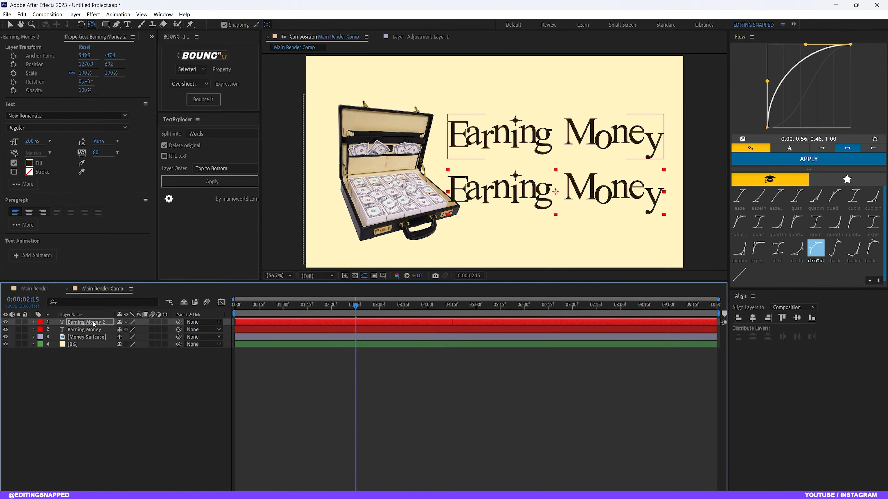
{"action": "key", "text": "shift+Up"}
{"action": "key", "text": "shift+Up"}
{"action": "key", "text": "shift+Up"}
{"action": "key", "text": "shift+Up"}
{"action": "key", "text": "shift+Up"}
{"action": "key", "text": "shift+Up"}
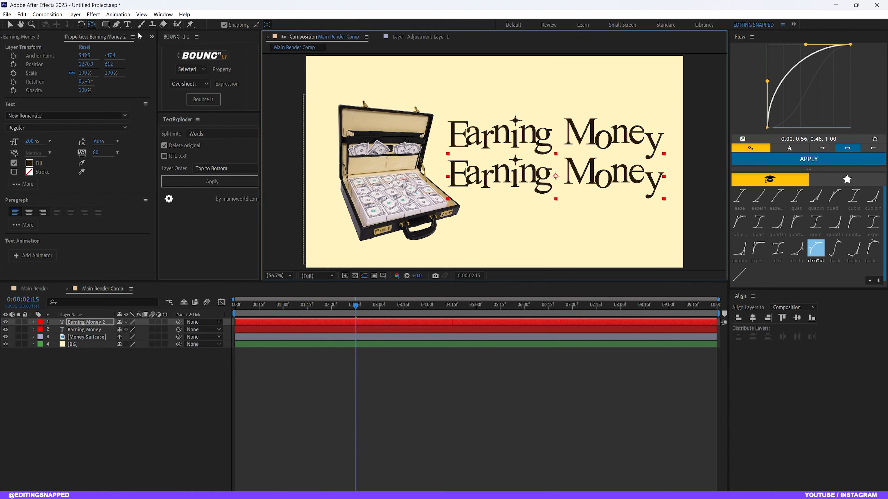
Replace the duplicated title line's text with "Isn't Easier!".
{"action": "key", "text": "ctrl+t"}
{"action": "left_click", "coordinate": [544, 154]}
{"action": "key", "text": "ctrl+a"}
{"action": "type", "text": "Isn"}
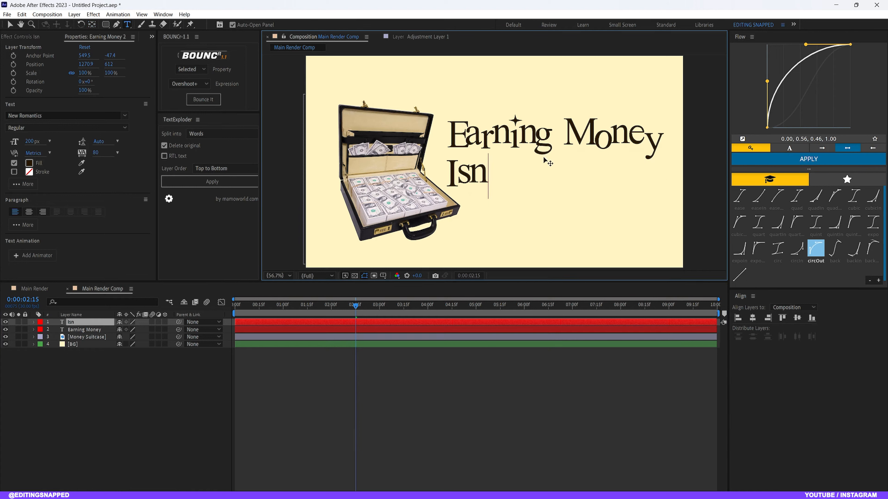
{"action": "type", "text": "'t Easiere"}
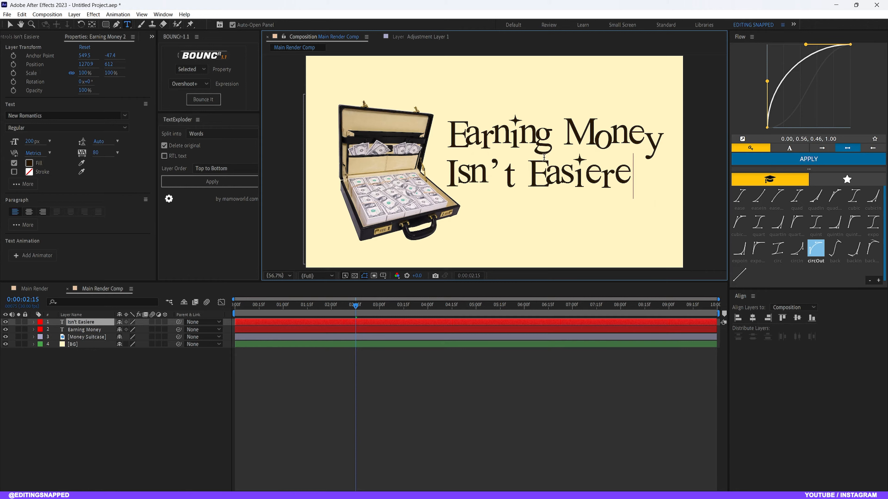
{"action": "key", "text": "BackSpace"}
{"action": "type", "text": "!"}
Nudge the Isn't Easier! text layer right and slightly down to position 1330.9, 614, centering it under the first line.
{"action": "left_click", "coordinate": [98, 321]}
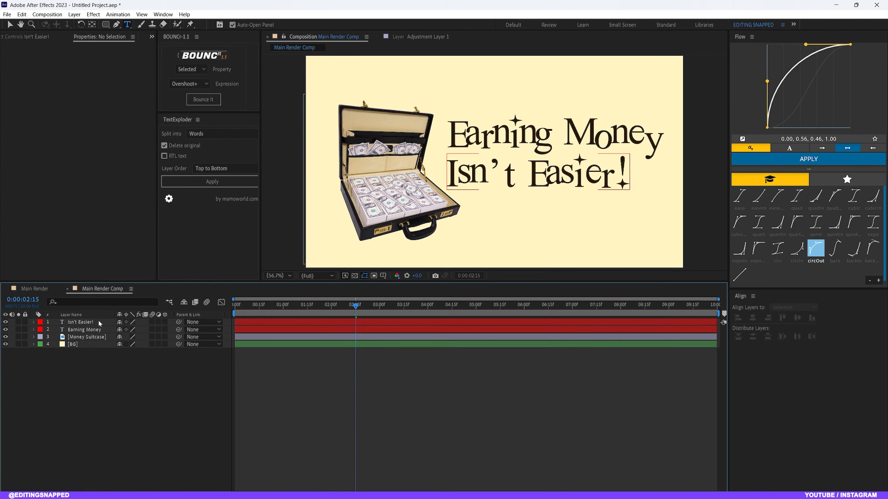
{"action": "key", "text": "shift+Right"}
{"action": "key", "text": "shift+Right"}
{"action": "key", "text": "shift+Right"}
{"action": "key", "text": "shift+Right"}
{"action": "key", "text": "shift+Right"}
{"action": "key", "text": "shift+Right"}
{"action": "key", "text": "Down"}
{"action": "key", "text": "Down"}
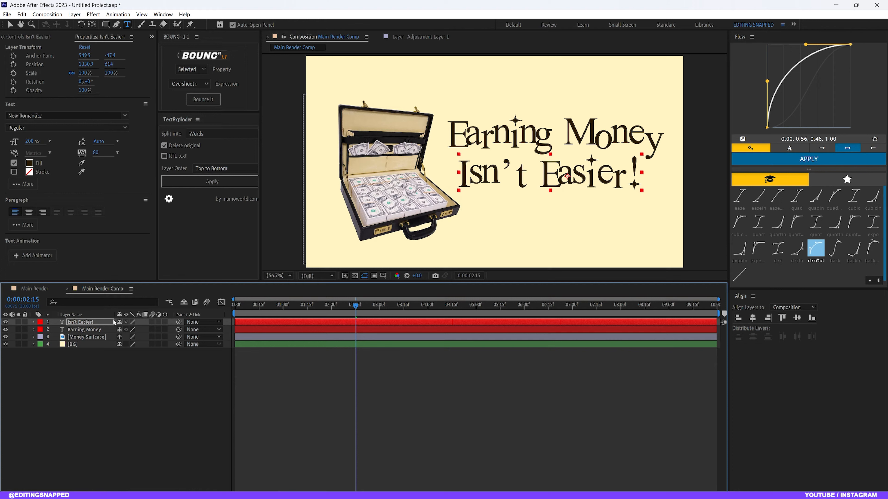
Nudge both text layers together slightly right and down, bringing Earning Money to position 1274.9, 422.
{"action": "left_click", "coordinate": [84, 329], "text": "ctrl"}
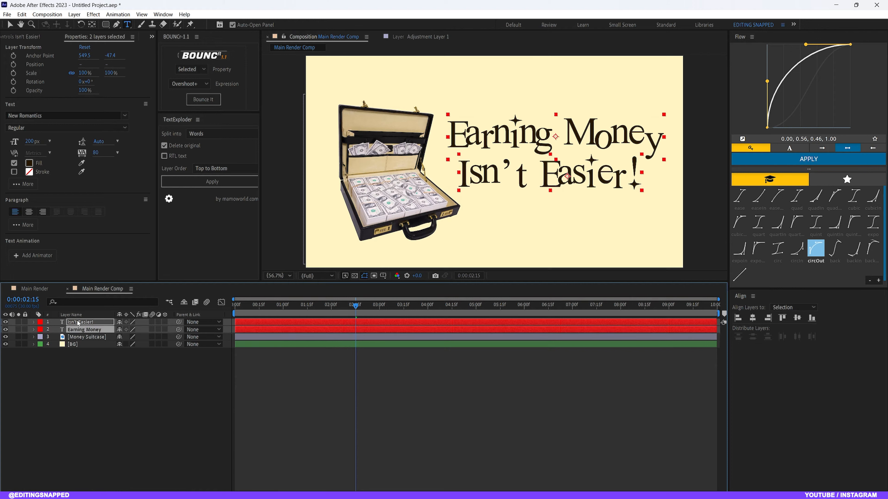
{"action": "key", "text": "Right"}
{"action": "key", "text": "Right"}
{"action": "key", "text": "Right"}
{"action": "key", "text": "Down"}
{"action": "key", "text": "Down"}
{"action": "key", "text": "Down"}
{"action": "key", "text": "Down"}
{"action": "key", "text": "Down"}
{"action": "key", "text": "Down"}
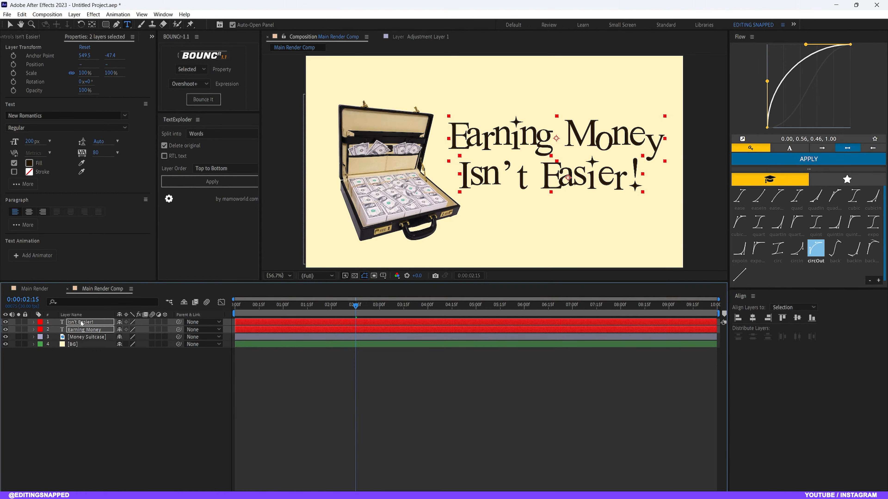
{"action": "key", "text": "Down"}
{"action": "key", "text": "Down"}
{"action": "left_click", "coordinate": [102, 381]}
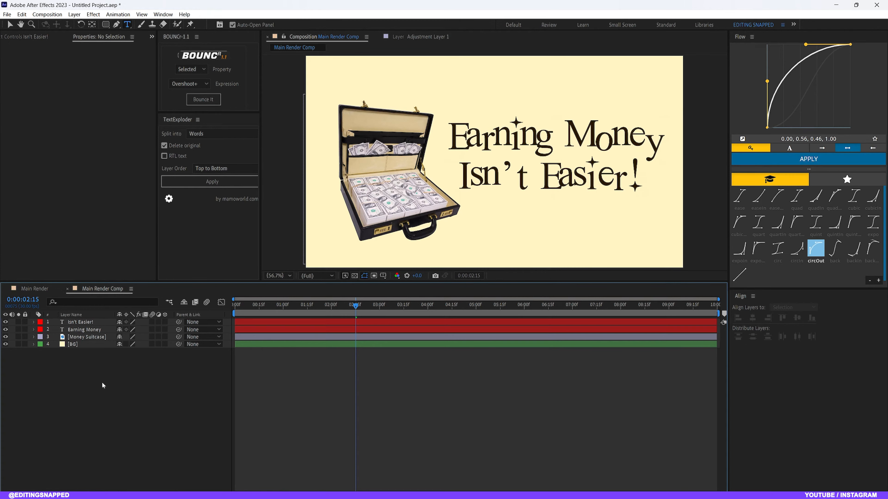
Preview the suitcase animation and shift both text layers in time so they start at 0:00:02:21.
{"action": "left_click_drag", "start_coordinate": [292, 305], "coordinate": [234, 306]}
{"action": "key", "text": "space"}
{"action": "key", "text": "space"}
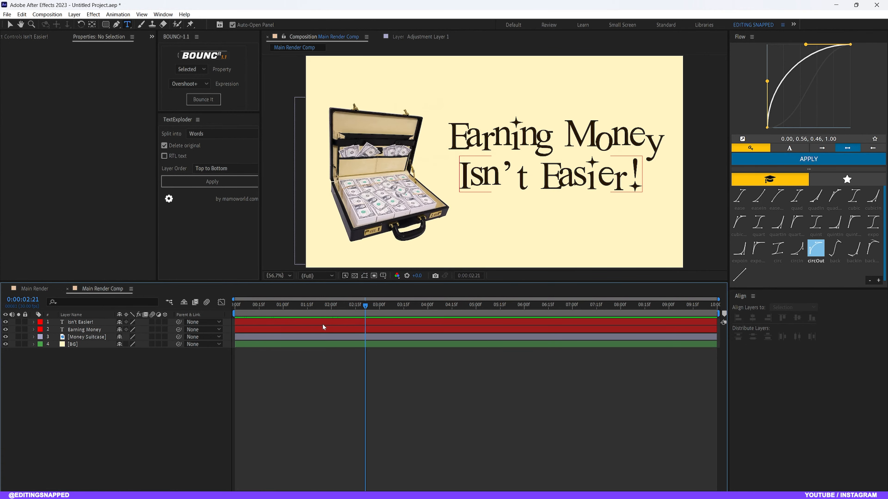
{"action": "left_click", "coordinate": [320, 323]}
{"action": "left_click", "coordinate": [320, 329], "text": "shift"}
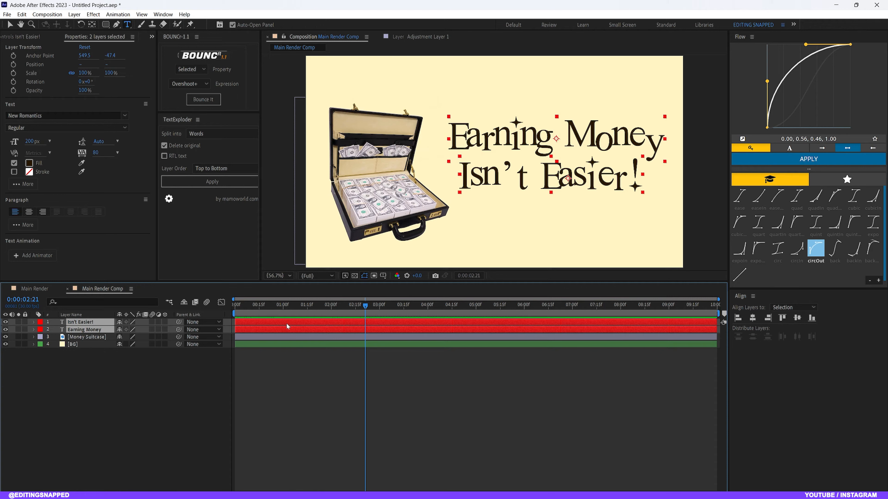
{"action": "left_click_drag", "start_coordinate": [287, 326], "coordinate": [417, 327]}
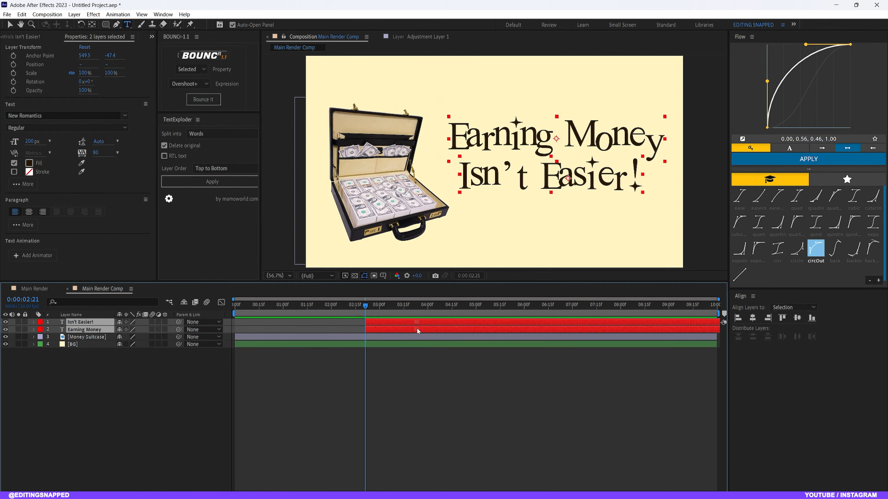
{"action": "mouse_move", "coordinate": [365, 305]}
{"action": "left_mouse_down"}
{"action": "mouse_move", "coordinate": [346, 307]}
{"action": "mouse_move", "coordinate": [365, 307]}
{"action": "left_mouse_up"}
{"action": "left_click", "coordinate": [149, 400]}
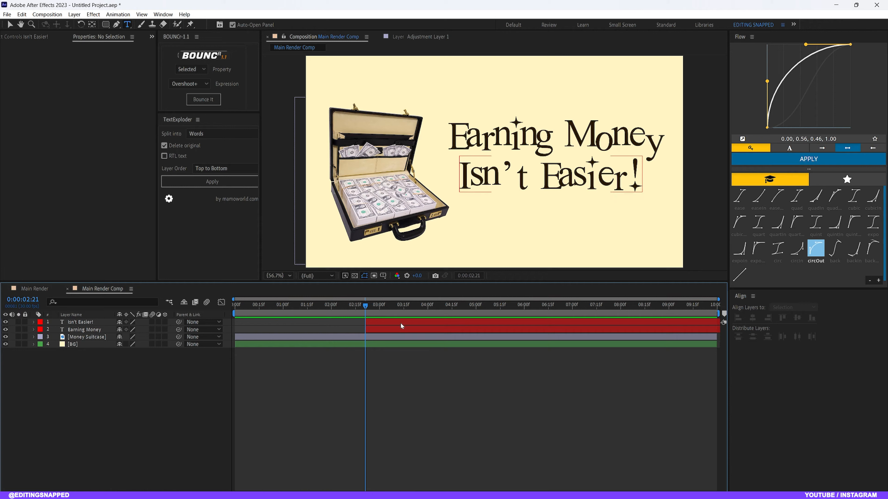
Apply the Mosaic preset to the Earning Money text layer.
{"action": "left_click", "coordinate": [383, 329]}
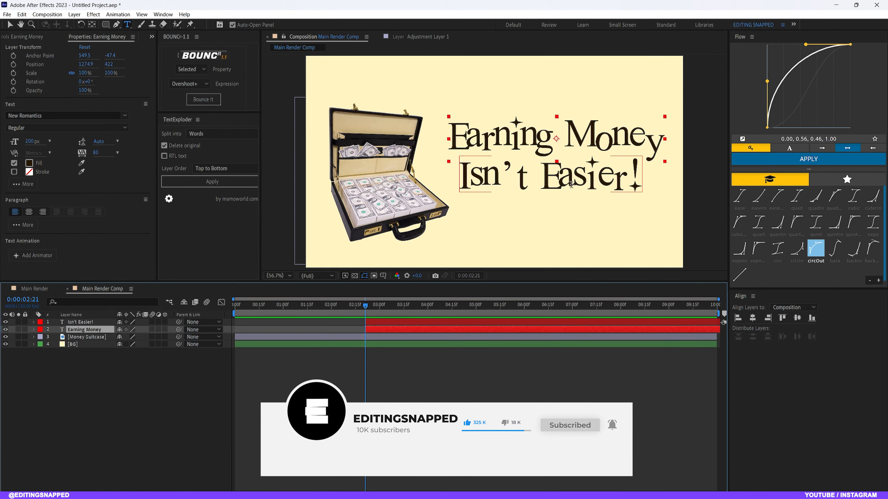
{"action": "key", "text": "ctrl+space"}
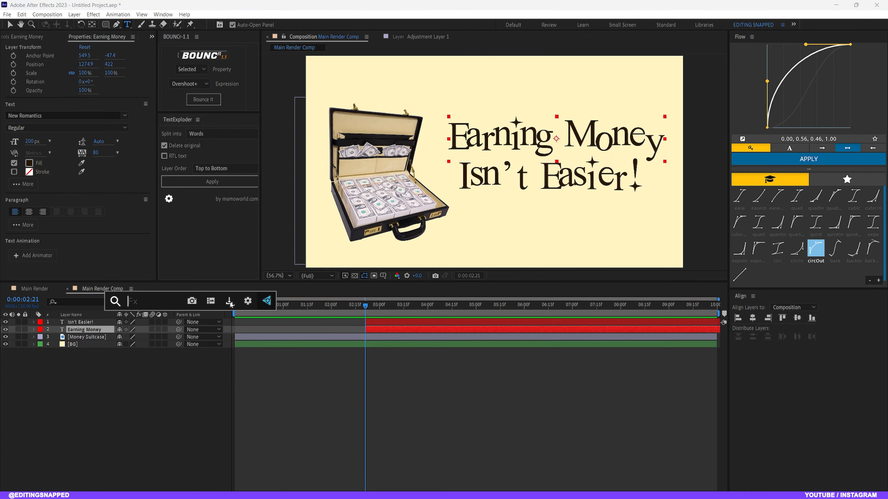
{"action": "type", "text": "m"}
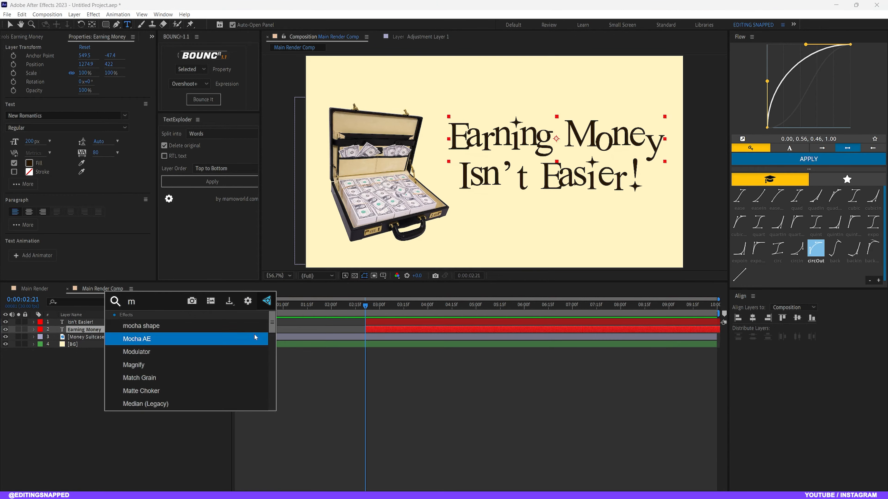
{"action": "type", "text": "osaic"}
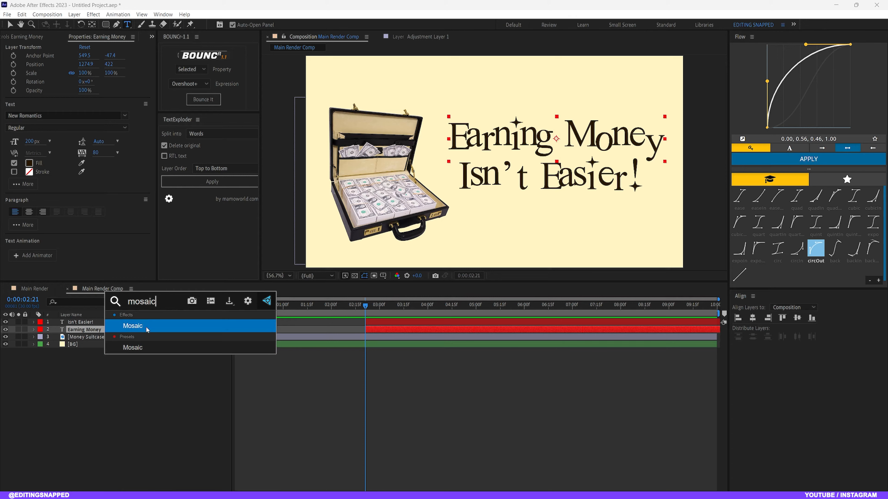
{"action": "left_click", "coordinate": [134, 348]}
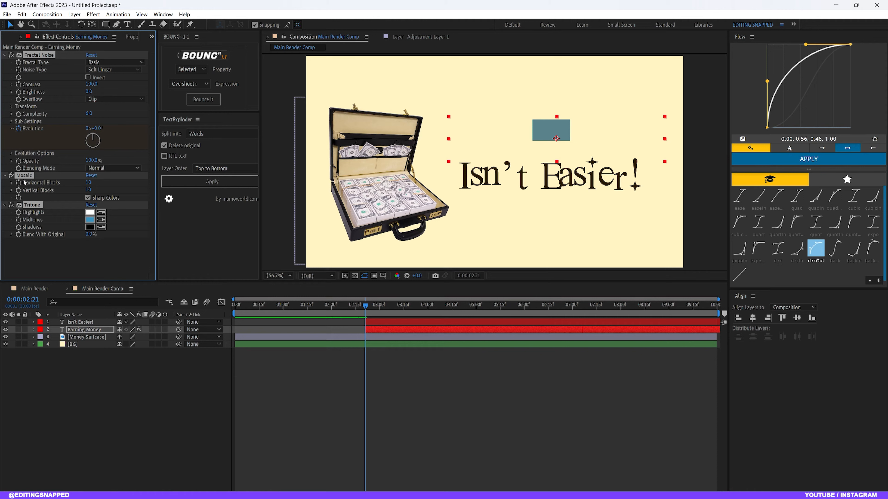
Set the Mosaic effect's horizontal and vertical blocks to 300 each on the Earning Money layer.
{"action": "left_click", "coordinate": [91, 181]}
{"action": "type", "text": "300"}
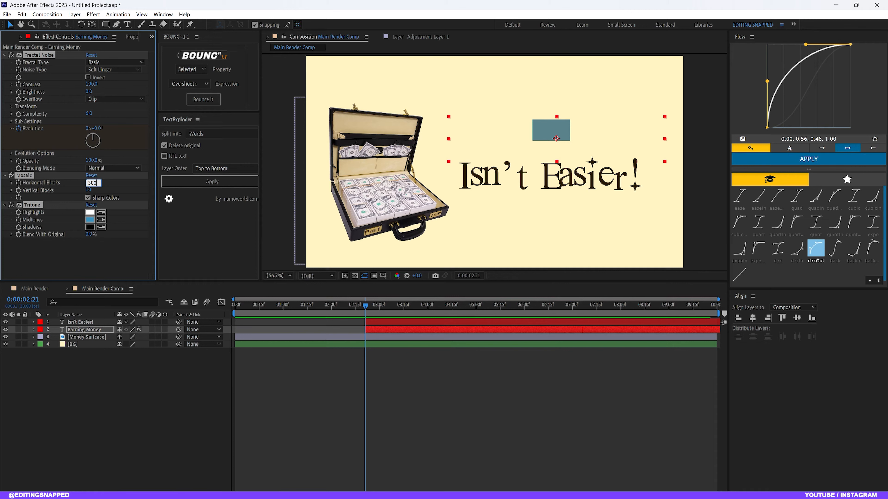
{"action": "key", "text": "Tab"}
{"action": "type", "text": "3"}
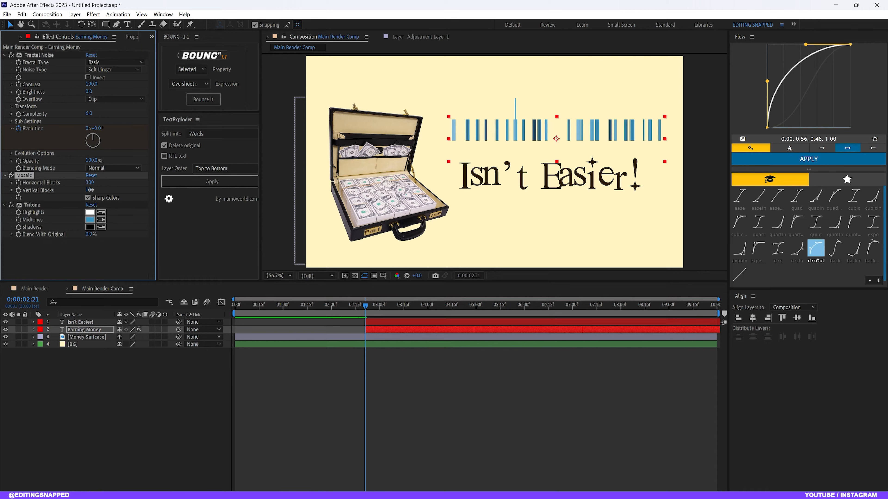
{"action": "type", "text": "00"}
{"action": "key", "text": "Return"}
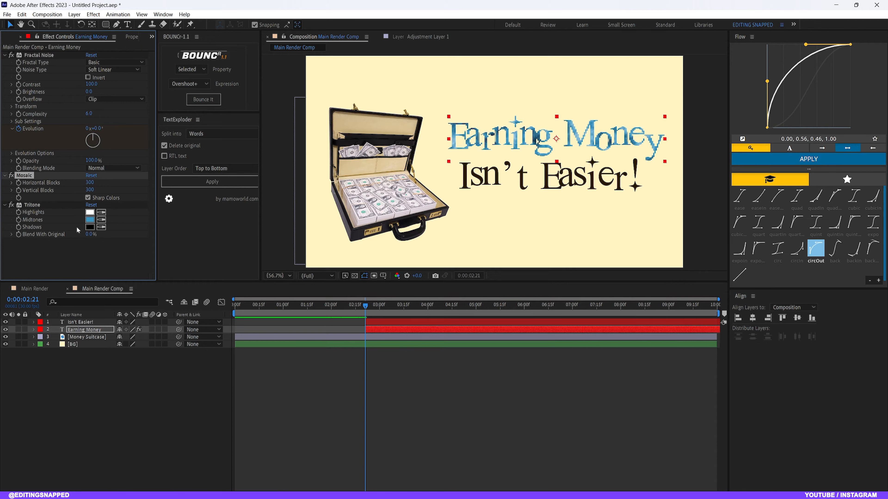
Set the Tritone effect's midtones color to dark red, 940000.
{"action": "left_click", "coordinate": [89, 219]}
{"action": "left_click", "coordinate": [440, 207]}
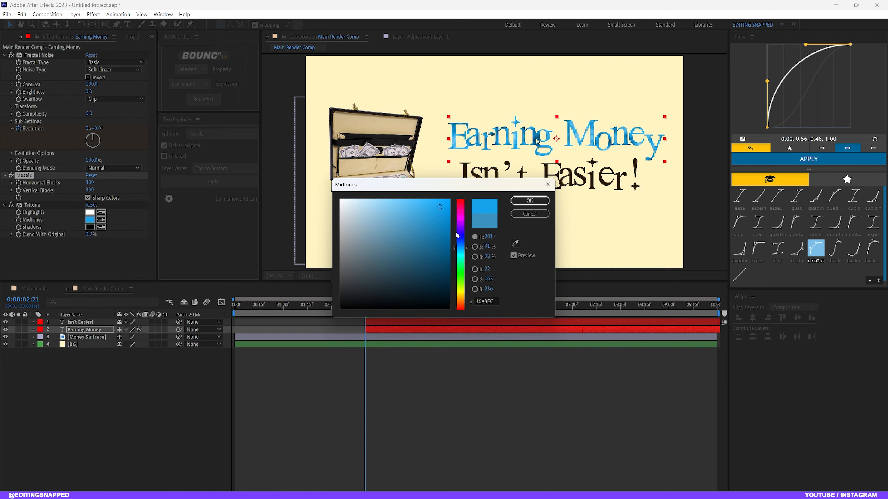
{"action": "left_click", "coordinate": [460, 247]}
{"action": "mouse_move", "coordinate": [460, 247]}
{"action": "left_mouse_down"}
{"action": "mouse_move", "coordinate": [458, 208]}
{"action": "mouse_move", "coordinate": [453, 243]}
{"action": "left_mouse_up"}
{"action": "left_click", "coordinate": [453, 233]}
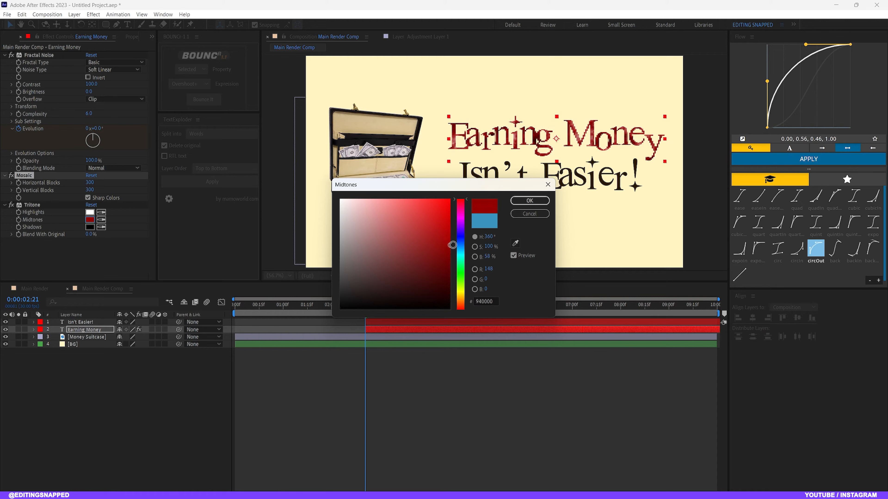
{"action": "left_click", "coordinate": [530, 200]}
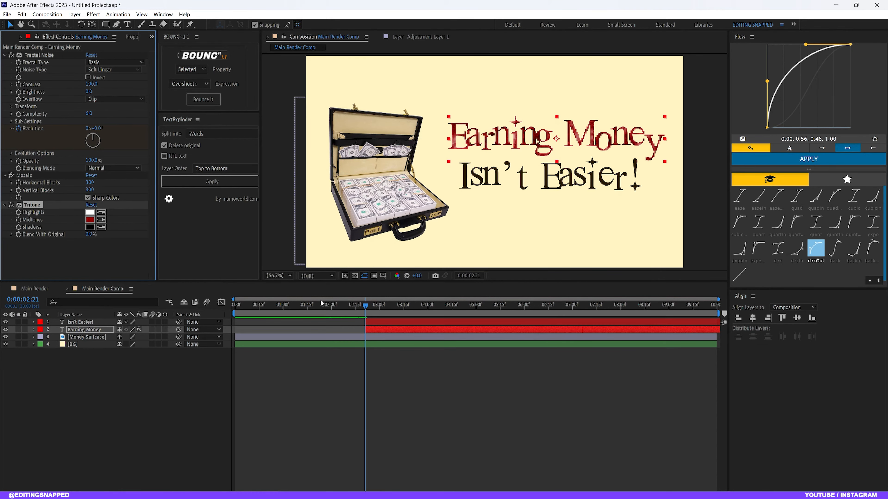
Apply the Blinking Cursor Typewriter Console preset to the Earning Money layer and play back the typing animation.
{"action": "left_click", "coordinate": [80, 333]}
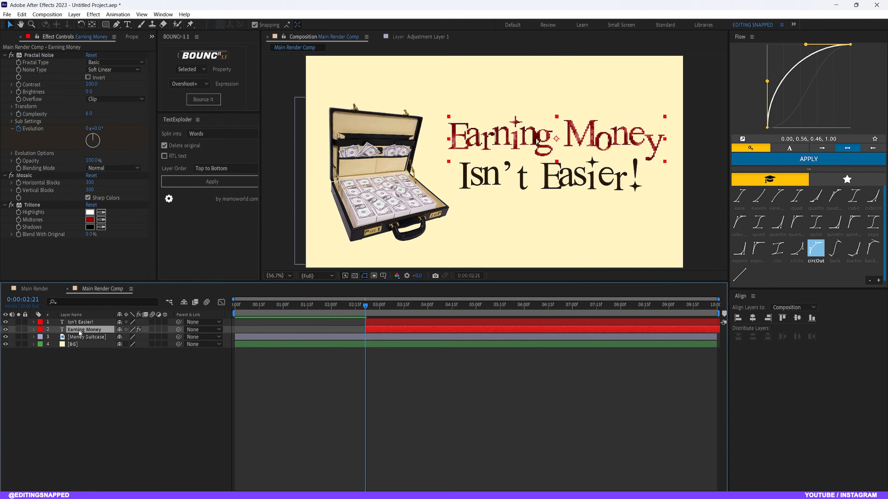
{"action": "key", "text": "ctrl+space"}
{"action": "type", "text": "typ"}
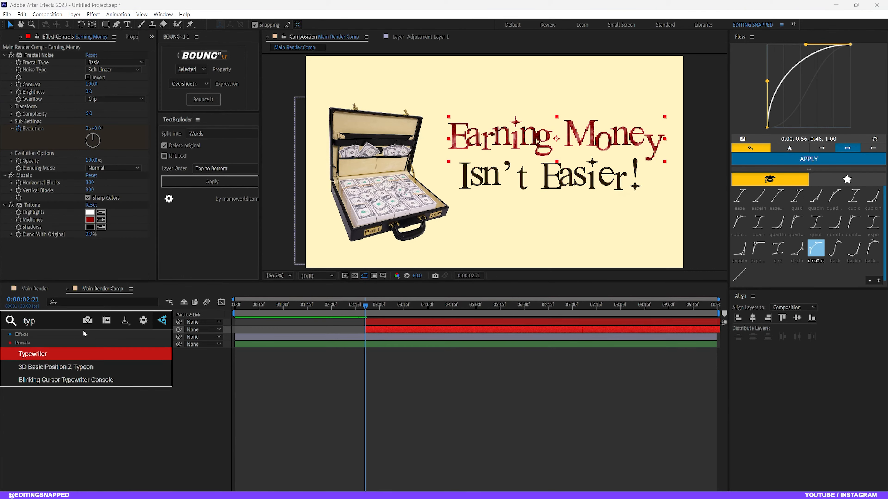
{"action": "type", "text": "e"}
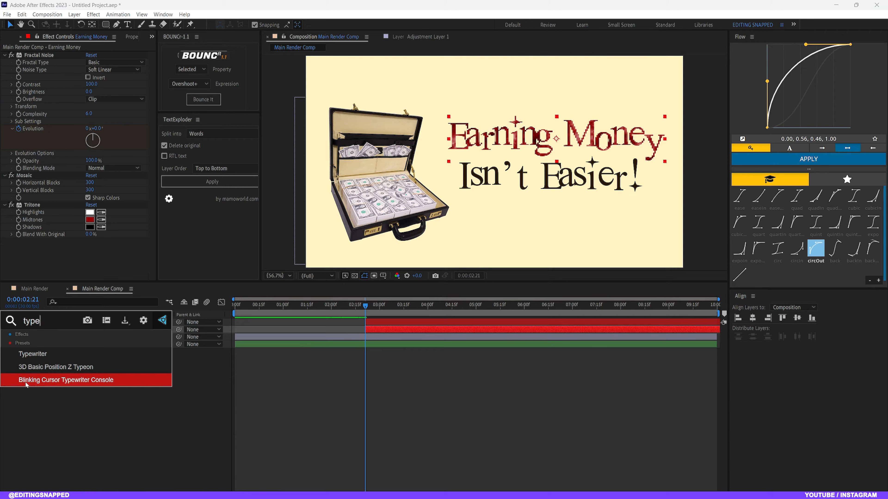
{"action": "left_click", "coordinate": [67, 382]}
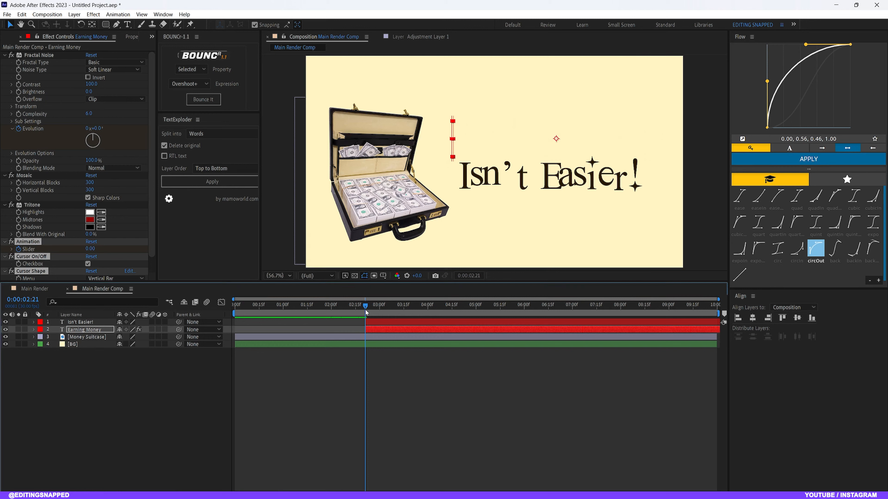
{"action": "key", "text": "space"}
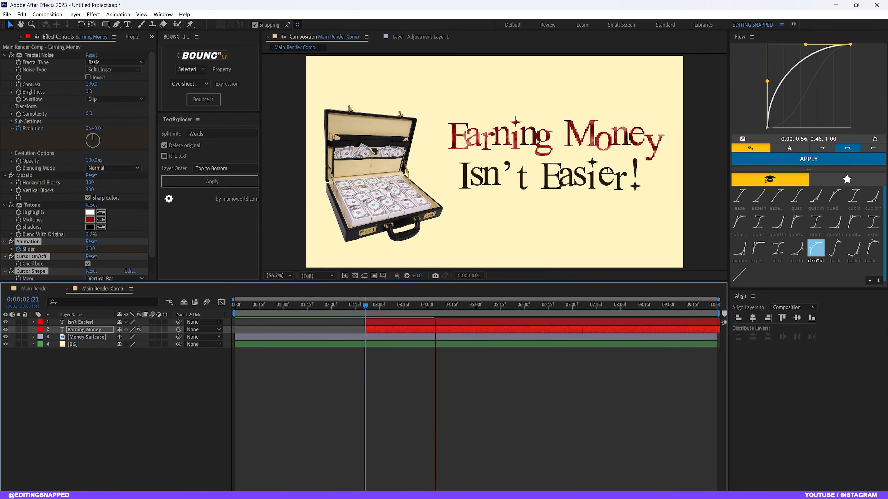
{"action": "key", "text": "space"}
{"action": "key", "text": "space"}
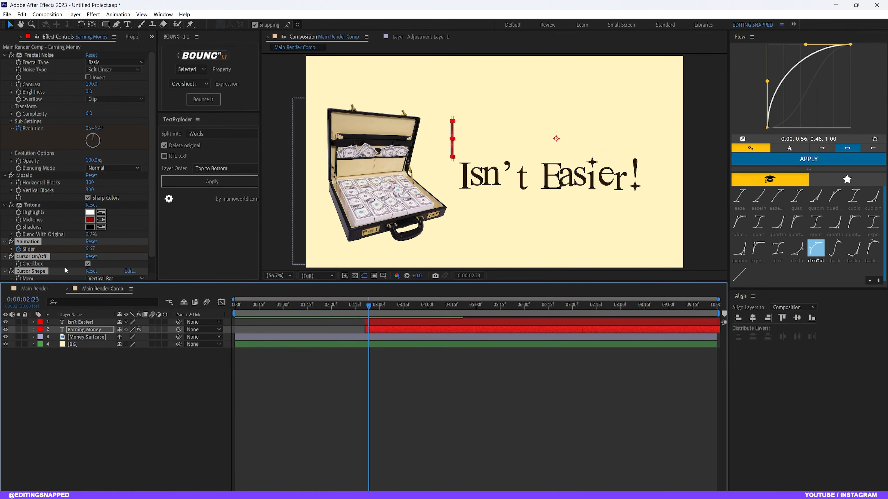
Change the typewriter cursor shape to Underscore, leaving the cursor on, and preview the Earning Money typing animation.
{"action": "scroll", "coordinate": [17, 227], "scroll_direction": "down", "scroll_amount": 3}
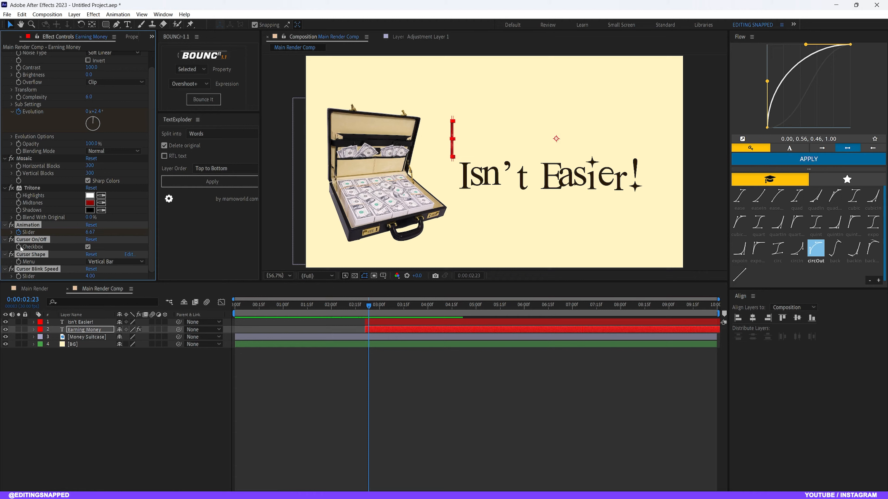
{"action": "left_click", "coordinate": [88, 248]}
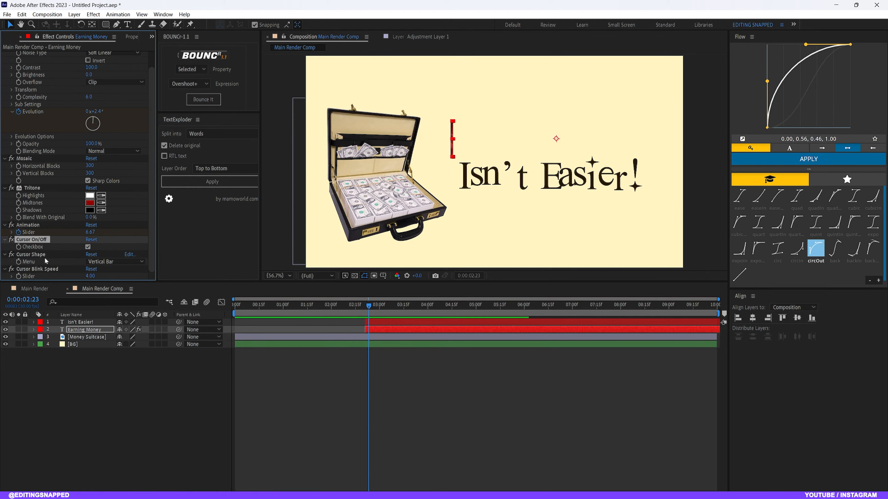
{"action": "left_click", "coordinate": [111, 262]}
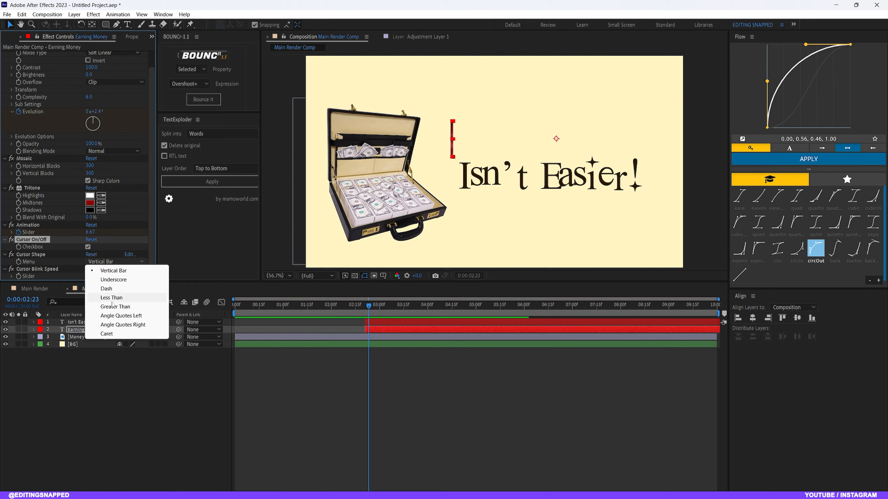
{"action": "left_click", "coordinate": [109, 280]}
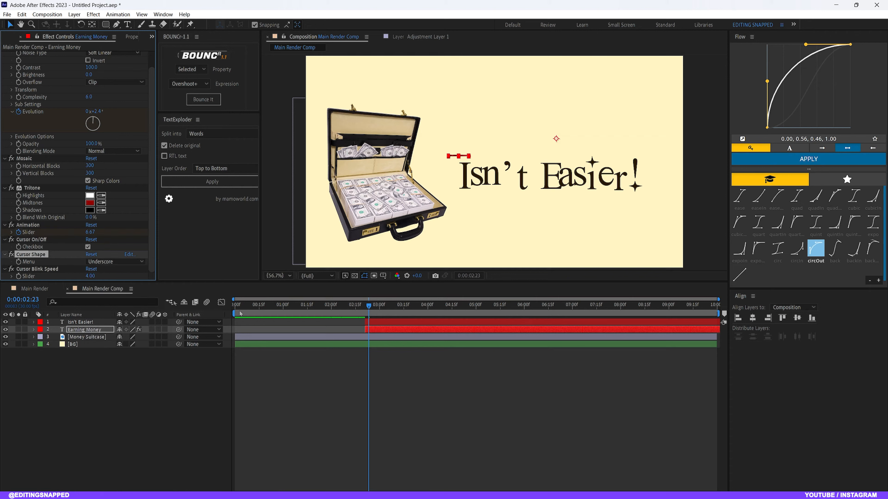
{"action": "left_click", "coordinate": [361, 302]}
{"action": "key", "text": "space"}
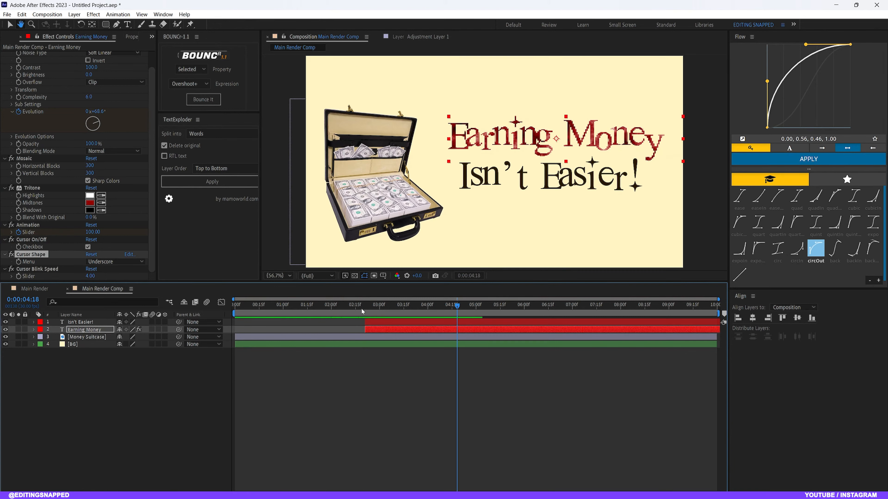
{"action": "left_click_drag", "start_coordinate": [361, 305], "coordinate": [342, 307]}
{"action": "left_click", "coordinate": [211, 392]}
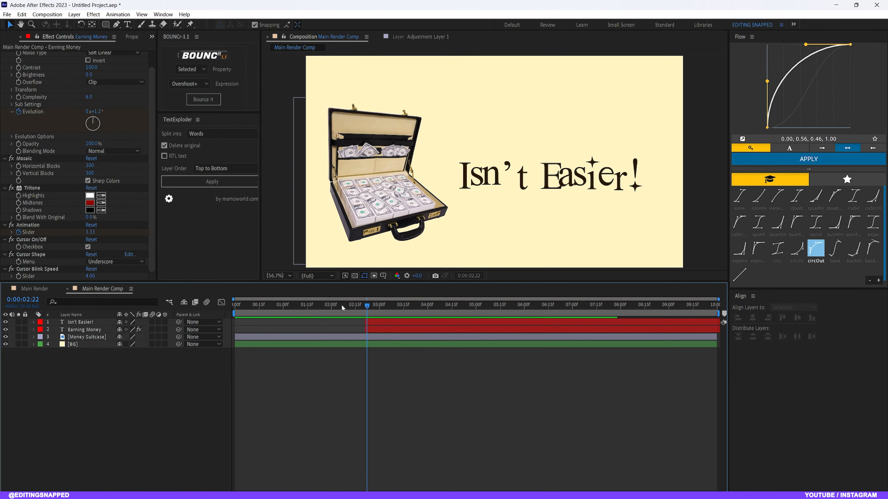
{"action": "scroll", "coordinate": [31, 62], "scroll_direction": "up", "scroll_amount": 1}
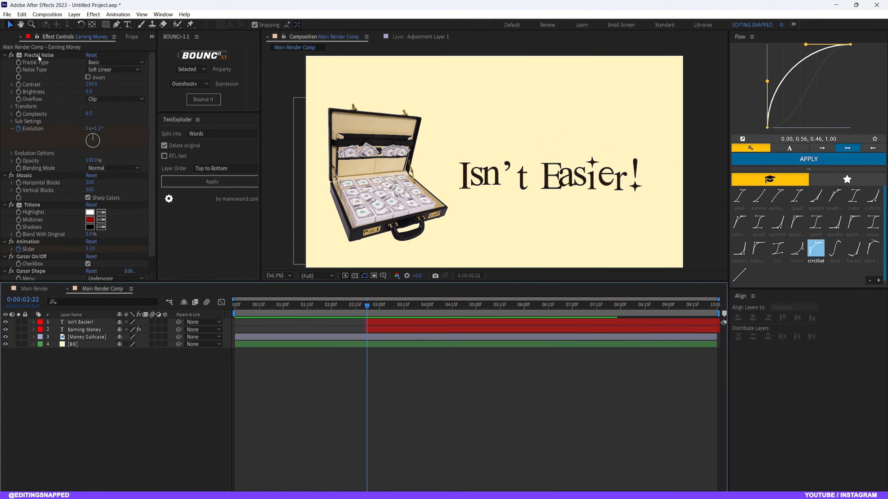
Copy the Fractal Noise, Mosaic and Tritone effects from the Earning Money layer onto the Isn't Easier! layer.
{"action": "left_click", "coordinate": [37, 55]}
{"action": "left_click", "coordinate": [28, 176], "text": "ctrl"}
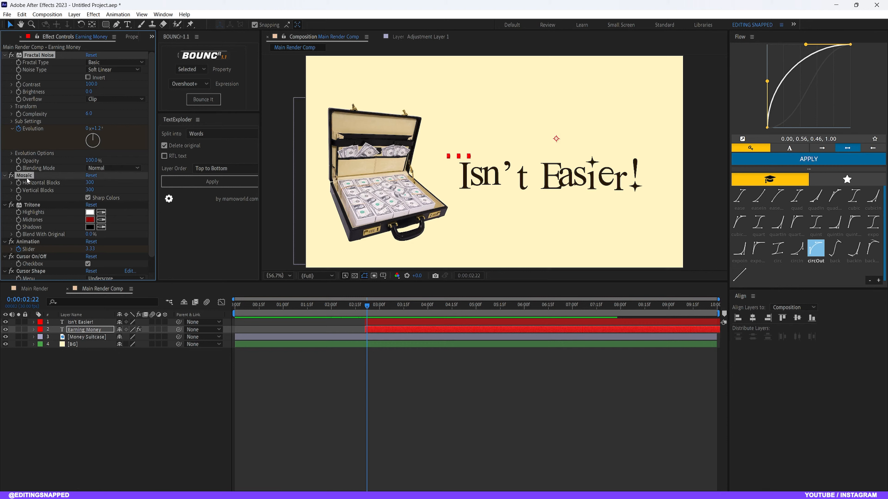
{"action": "left_click", "coordinate": [31, 205], "text": "ctrl"}
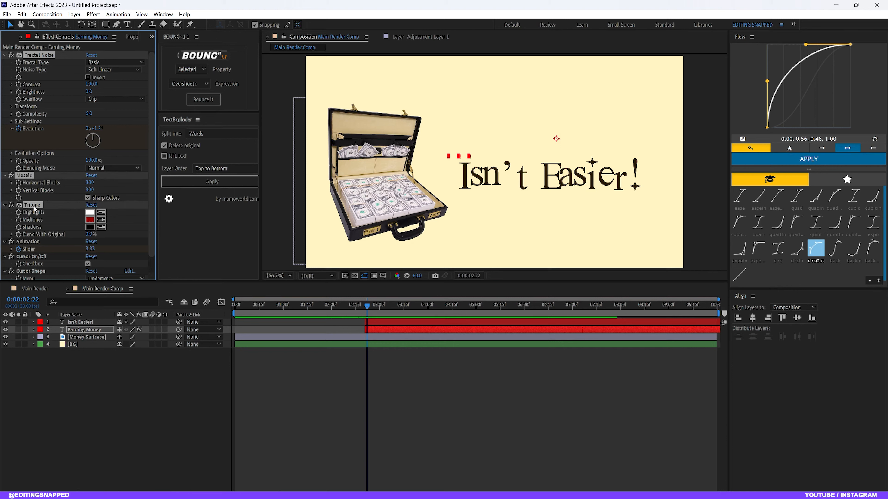
{"action": "right_click", "coordinate": [31, 175]}
{"action": "left_click", "coordinate": [46, 202]}
{"action": "left_click", "coordinate": [89, 322]}
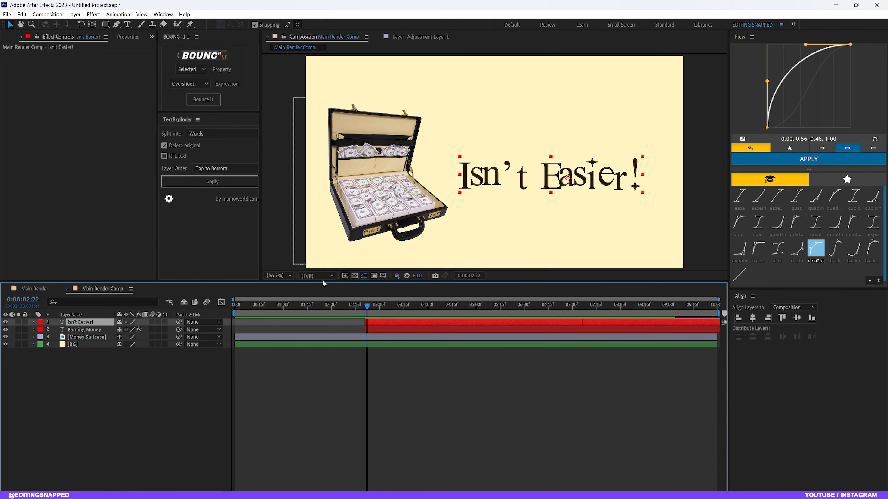
{"action": "key", "text": "ctrl+v"}
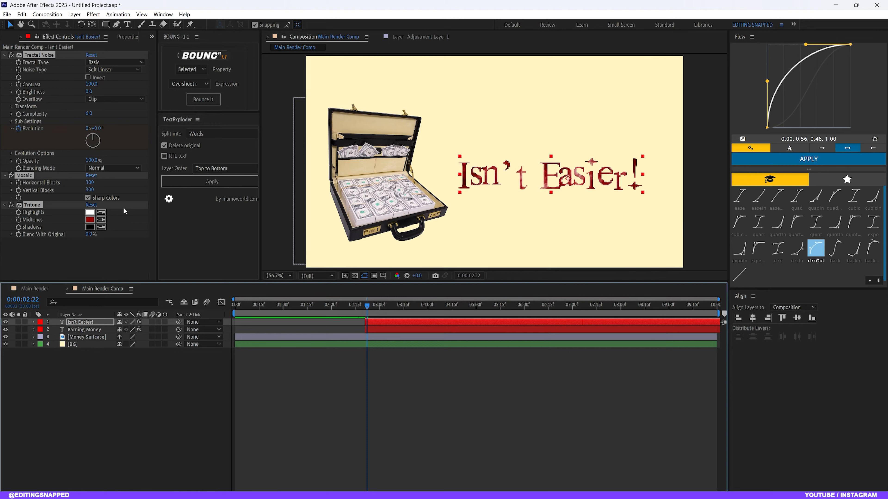
Set the Tritone midtones color of the Isn't Easier! layer to near-black red, 1B0000.
{"action": "left_click", "coordinate": [90, 220]}
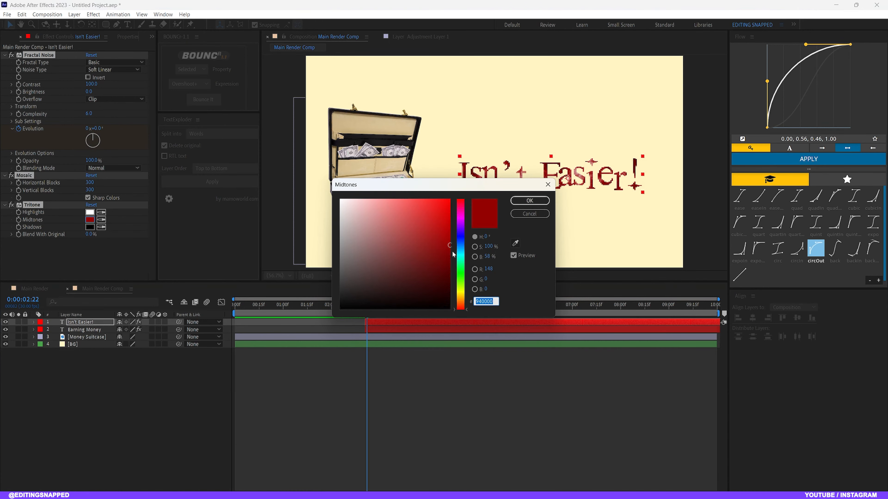
{"action": "left_click_drag", "start_coordinate": [447, 248], "coordinate": [450, 291]}
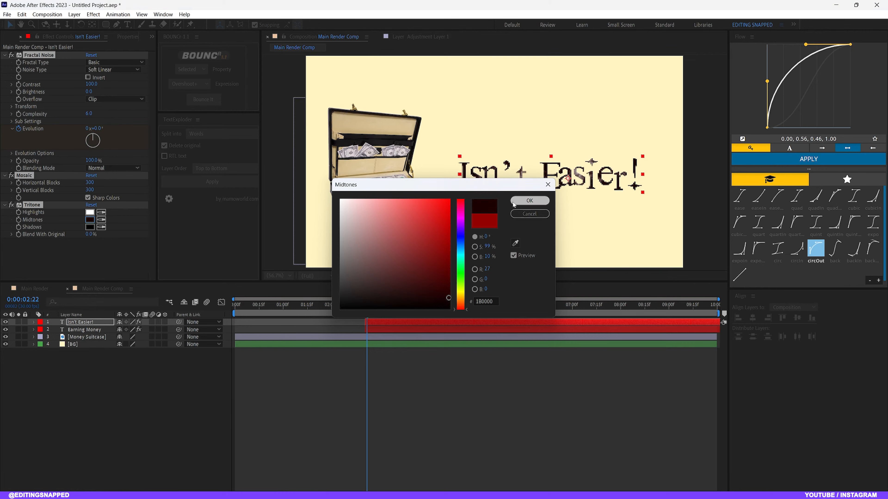
{"action": "left_click", "coordinate": [529, 201]}
{"action": "left_click", "coordinate": [182, 412]}
Start the Isn't Easier! layer at 0:00:03:24 and apply the Blinking Cursor Typewriter Console preset to it.
{"action": "mouse_move", "coordinate": [367, 306]}
{"action": "left_mouse_down"}
{"action": "mouse_move", "coordinate": [403, 323]}
{"action": "mouse_move", "coordinate": [389, 310]}
{"action": "mouse_move", "coordinate": [369, 310]}
{"action": "mouse_move", "coordinate": [452, 311]}
{"action": "mouse_move", "coordinate": [399, 301]}
{"action": "mouse_move", "coordinate": [419, 305]}
{"action": "mouse_move", "coordinate": [414, 322]}
{"action": "mouse_move", "coordinate": [442, 323]}
{"action": "left_mouse_up"}
{"action": "left_click", "coordinate": [411, 322]}
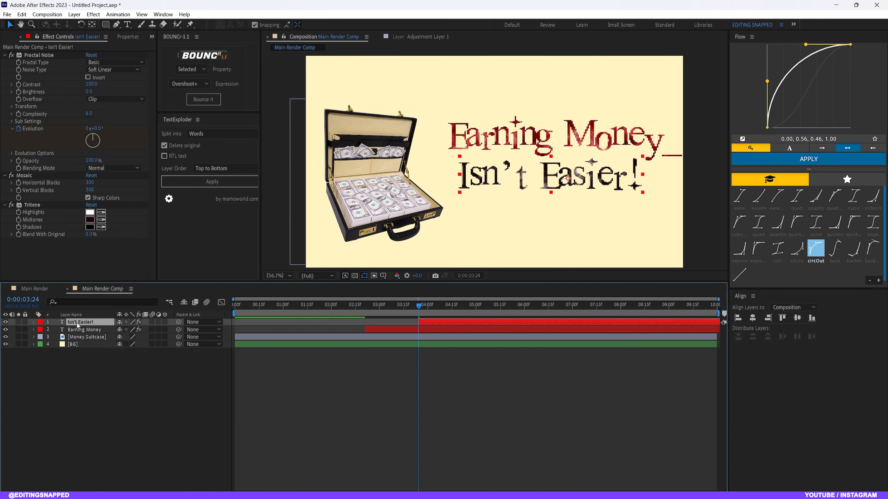
{"action": "key", "text": "ctrl+space"}
{"action": "type", "text": "type"}
{"action": "key", "text": "Return"}
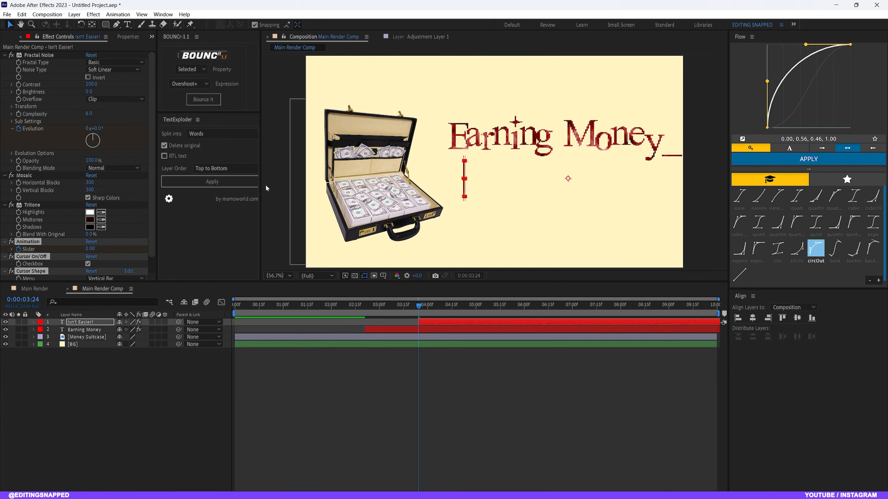
Change the Isn't Easier! typewriter cursor shape to Underscore and preview the typing animation of both title lines.
{"action": "scroll", "coordinate": [153, 223], "scroll_direction": "down", "scroll_amount": 1}
{"action": "left_click", "coordinate": [109, 263]}
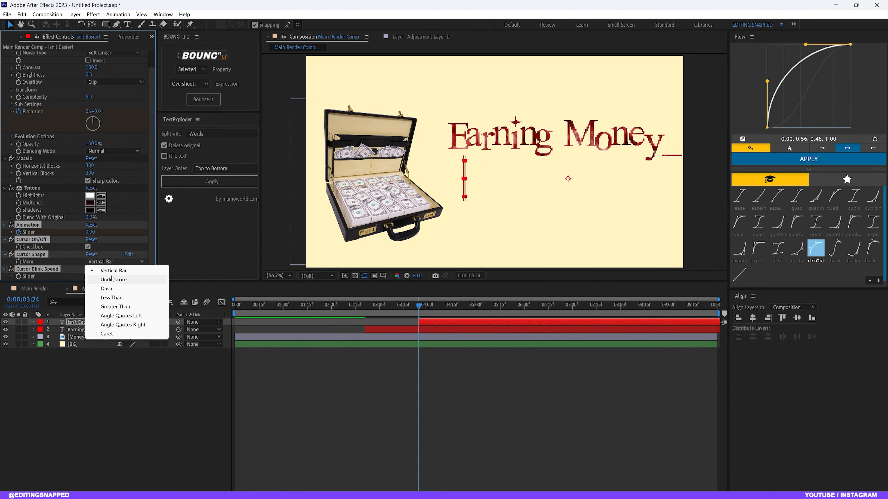
{"action": "left_click", "coordinate": [113, 279]}
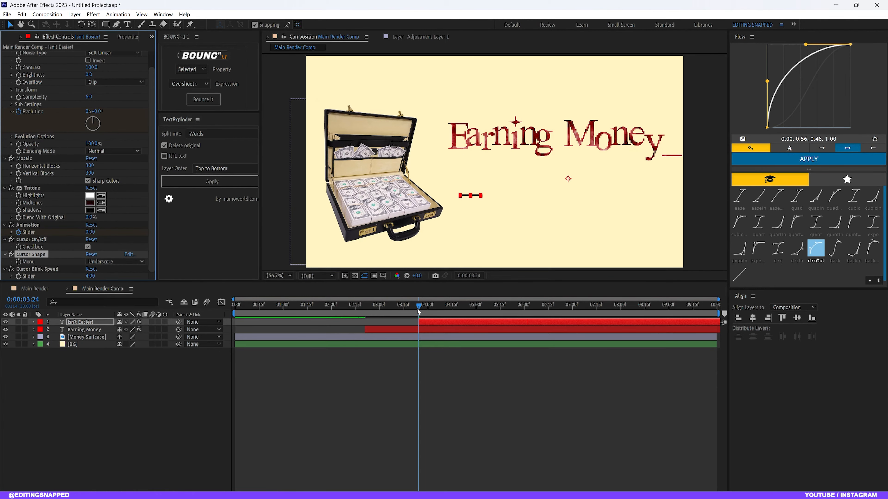
{"action": "key", "text": "space"}
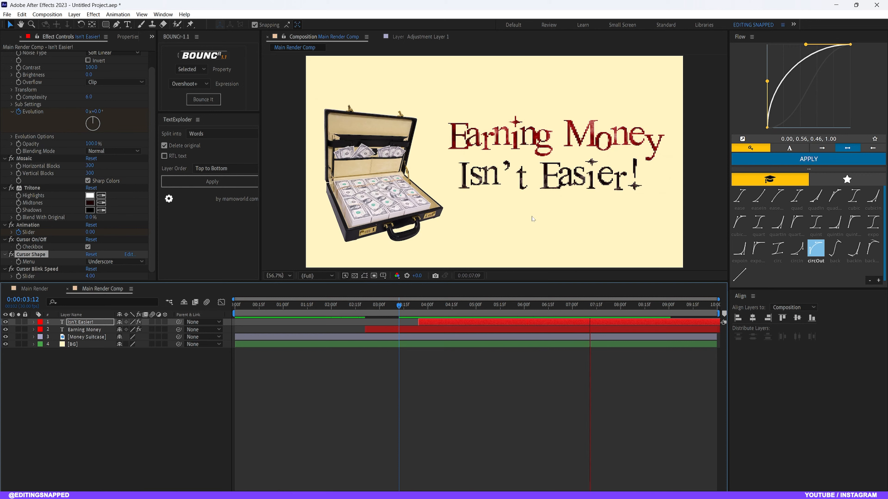
{"action": "key", "text": "space"}
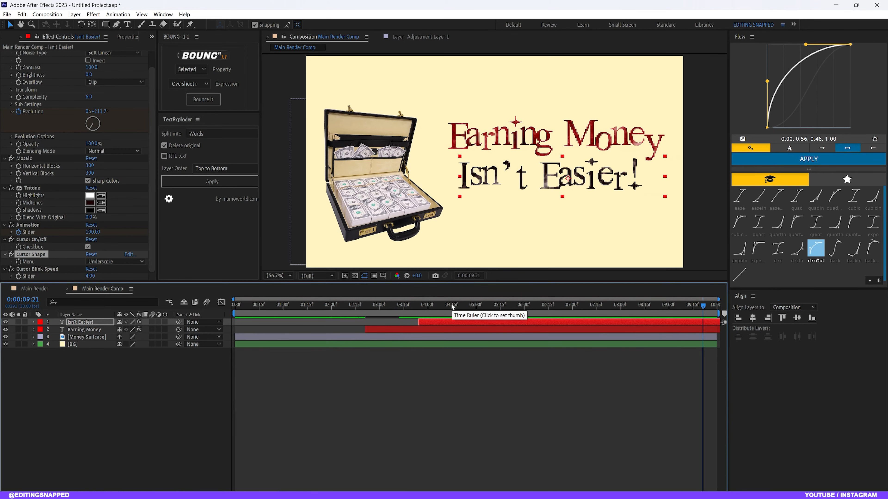
Create a new adjustment layer and place it directly above the BG layer, below Money Suitcase.
{"action": "left_click", "coordinate": [74, 14]}
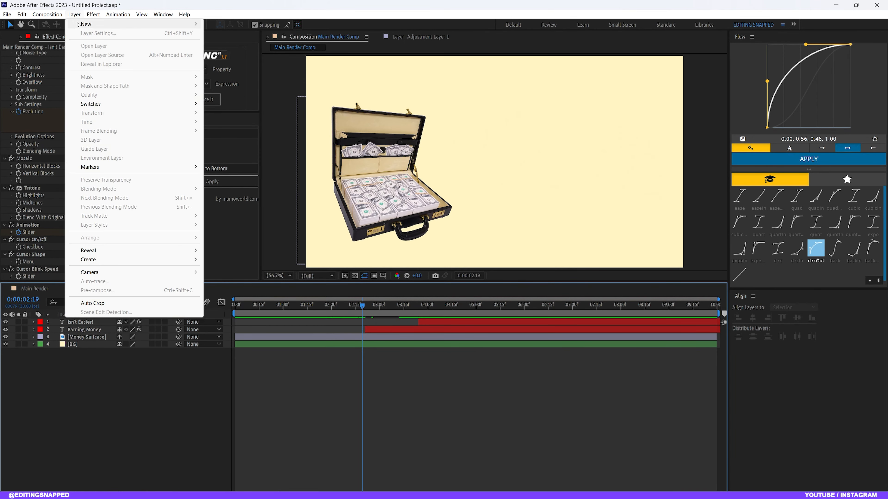
{"action": "mouse_move", "coordinate": [79, 24]}
{"action": "left_click", "coordinate": [237, 78]}
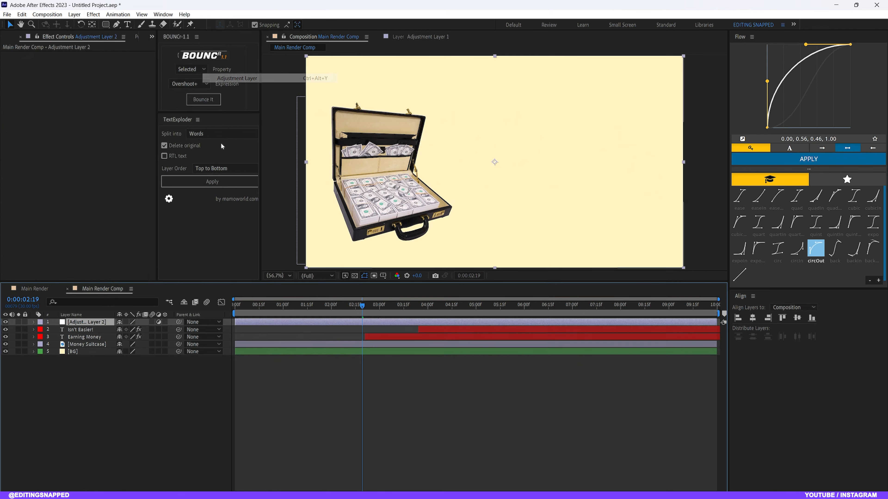
{"action": "left_click_drag", "start_coordinate": [93, 324], "coordinate": [88, 352]}
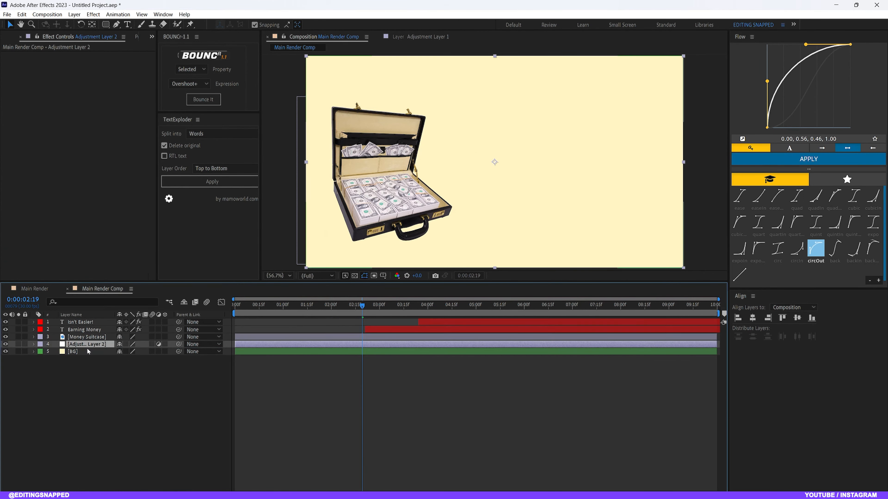
Apply Add Grain to the adjustment layer with viewing mode Final Output and the Kodak SFX 200T preset.
{"action": "key", "text": "ctrl+space"}
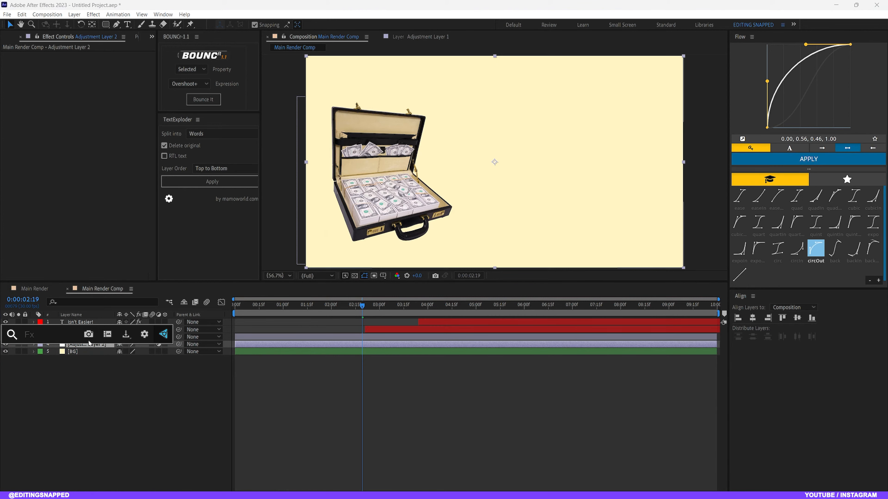
{"action": "type", "text": "add"}
{"action": "left_click", "coordinate": [67, 362]}
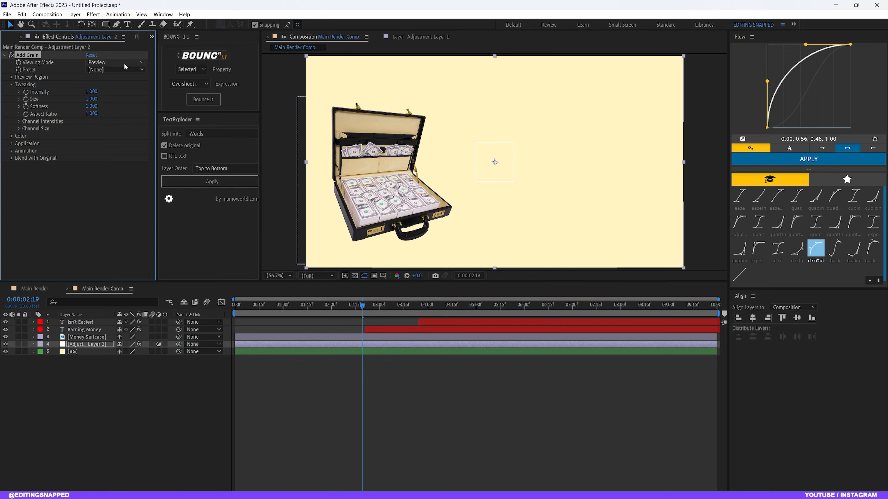
{"action": "left_click", "coordinate": [116, 62]}
{"action": "left_click", "coordinate": [105, 89]}
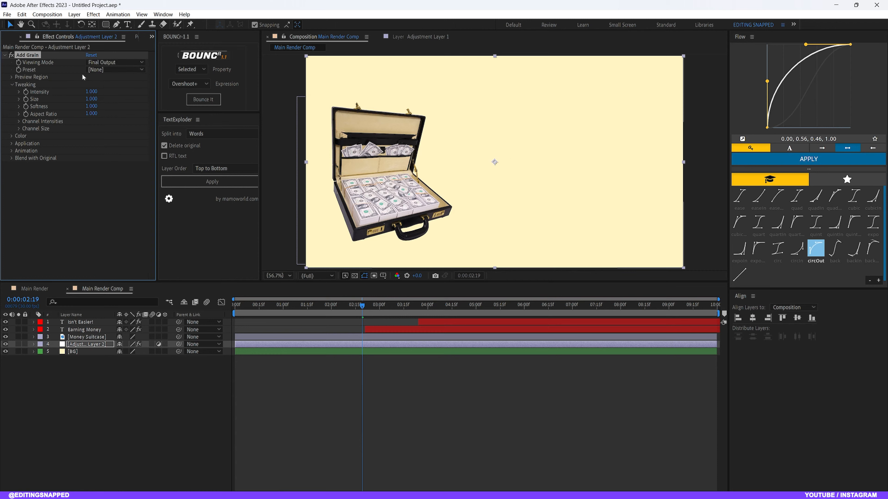
{"action": "left_click", "coordinate": [101, 72]}
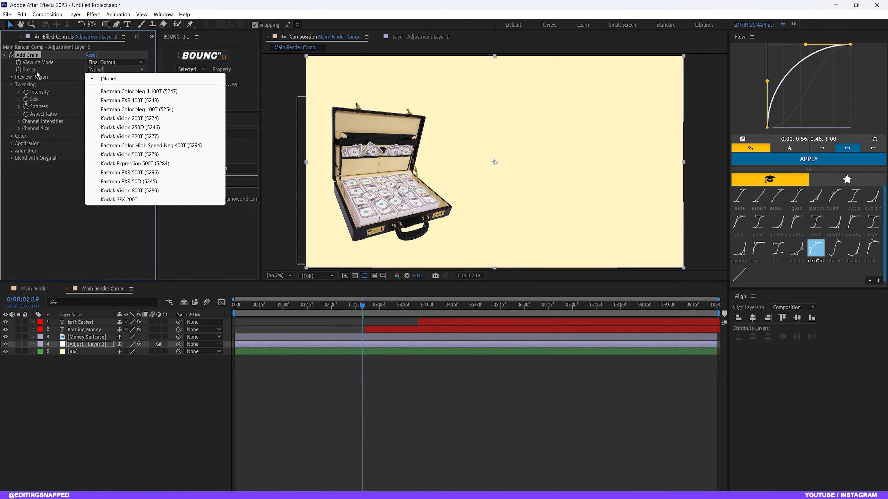
{"action": "left_click", "coordinate": [119, 200]}
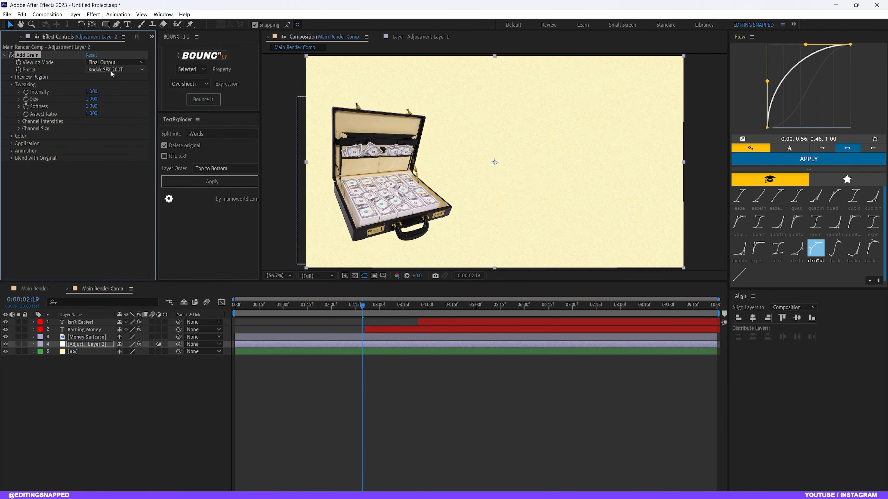
Make the grain monochromatic with a light gray tint color and inspect the grain texture on the background.
{"action": "left_click", "coordinate": [11, 137]}
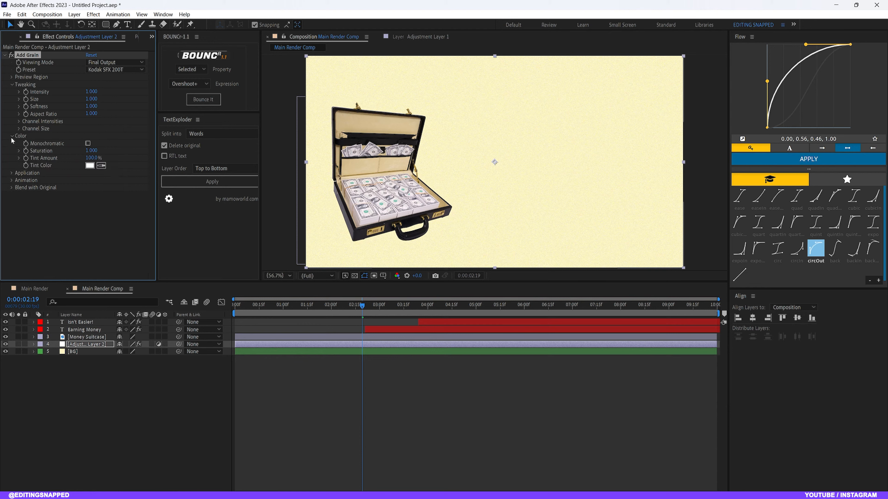
{"action": "left_click", "coordinate": [87, 143]}
{"action": "left_click", "coordinate": [90, 166]}
{"action": "left_click_drag", "start_coordinate": [338, 223], "coordinate": [329, 214]}
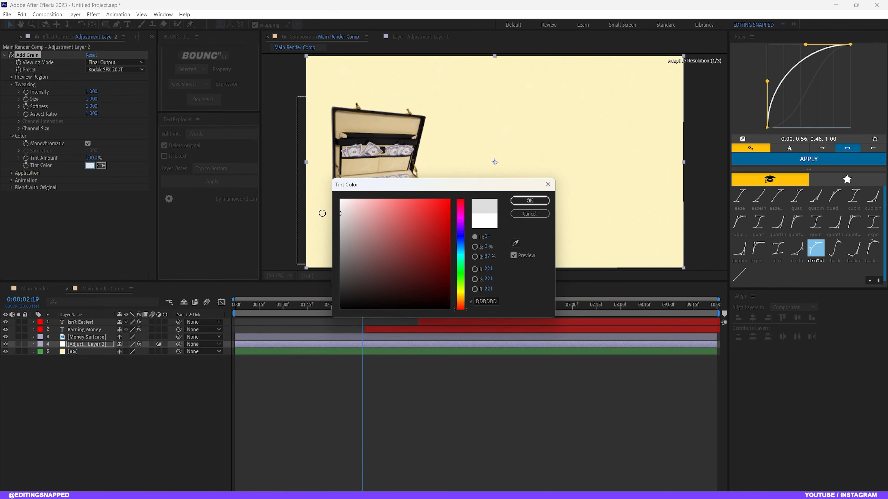
{"action": "left_click_drag", "start_coordinate": [319, 217], "coordinate": [317, 219]}
{"action": "key", "text": "Return"}
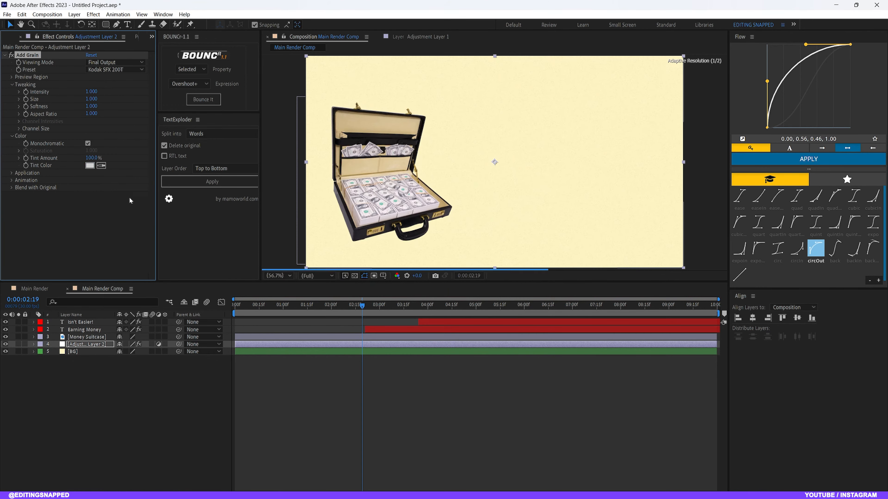
{"action": "scroll", "coordinate": [433, 229], "scroll_direction": "up", "scroll_amount": 3}
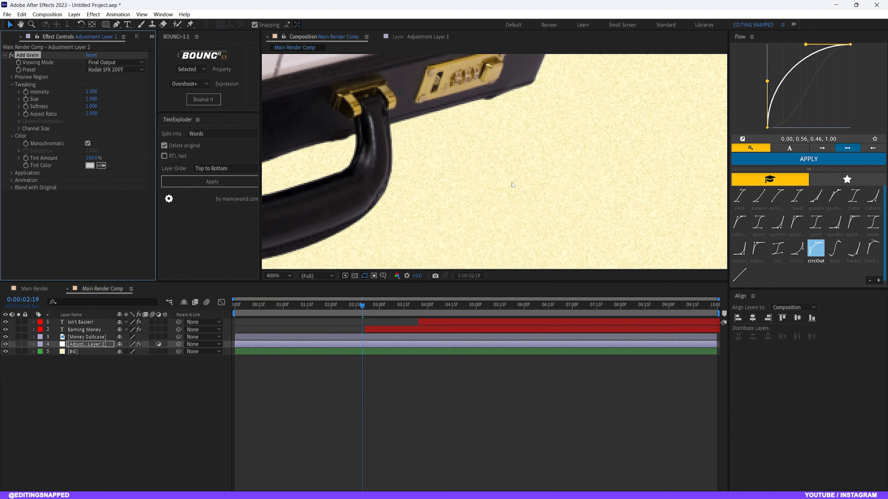
{"action": "scroll", "coordinate": [513, 196], "scroll_direction": "down", "scroll_amount": 4}
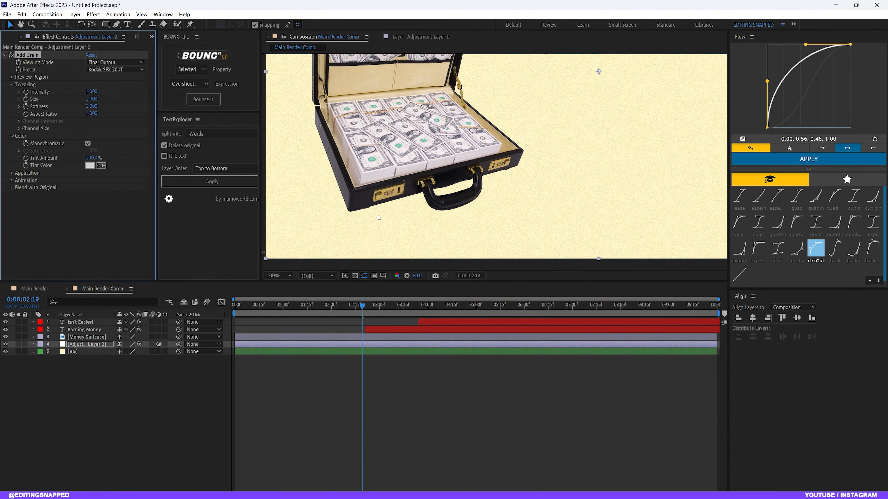
{"action": "scroll", "coordinate": [379, 217], "scroll_direction": "down", "scroll_amount": 1}
{"action": "left_click", "coordinate": [272, 324]}
{"action": "left_click_drag", "start_coordinate": [268, 307], "coordinate": [361, 307]}
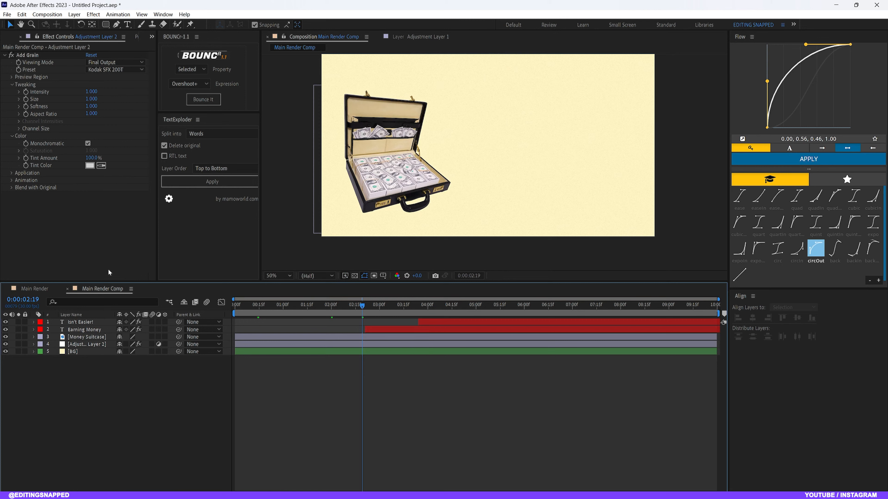
Apply a Drop Shadow effect to the Money Suitcase layer and set its direction to 245°.
{"action": "left_click", "coordinate": [77, 338]}
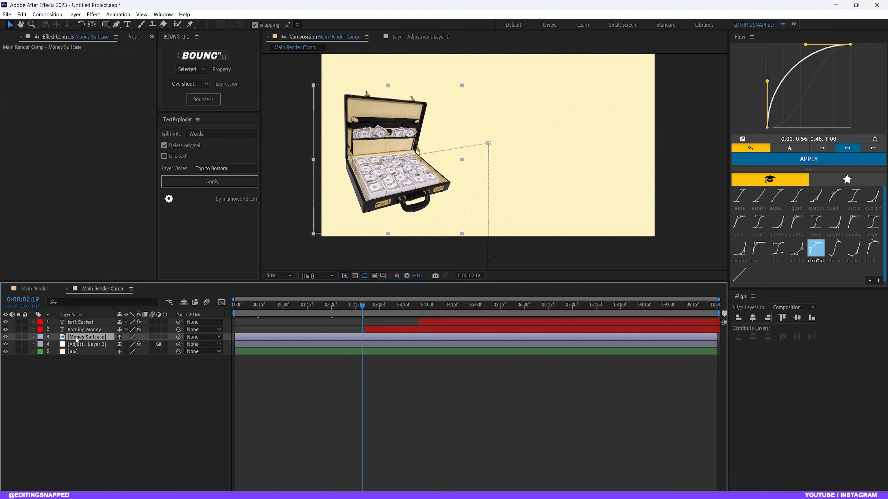
{"action": "key", "text": "ctrl+space"}
{"action": "type", "text": "dr"}
{"action": "left_click", "coordinate": [43, 353]}
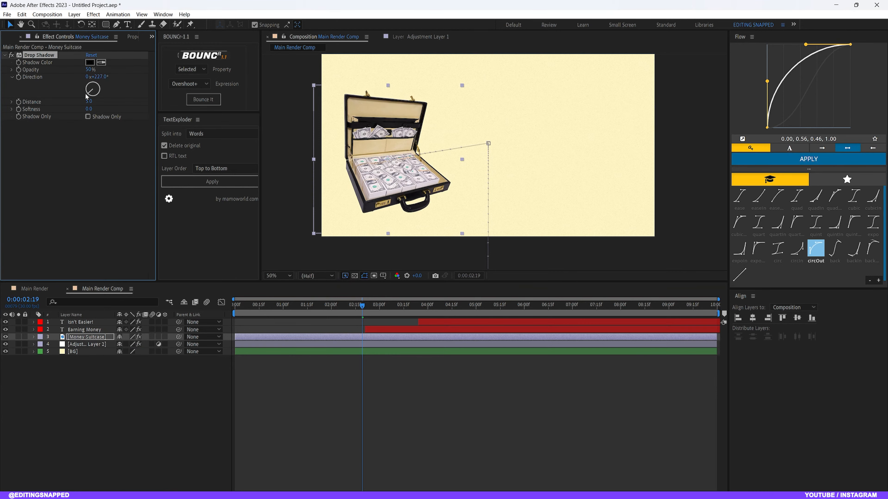
{"action": "left_click_drag", "start_coordinate": [85, 93], "coordinate": [68, 99]}
{"action": "left_click_drag", "start_coordinate": [99, 77], "coordinate": [98, 79]}
{"action": "left_click", "coordinate": [98, 77]}
{"action": "key", "text": "Return"}
Set the suitcase drop shadow's distance and softness to 200 each.
{"action": "left_click_drag", "start_coordinate": [90, 103], "coordinate": [93, 102]}
{"action": "left_click", "coordinate": [93, 102]}
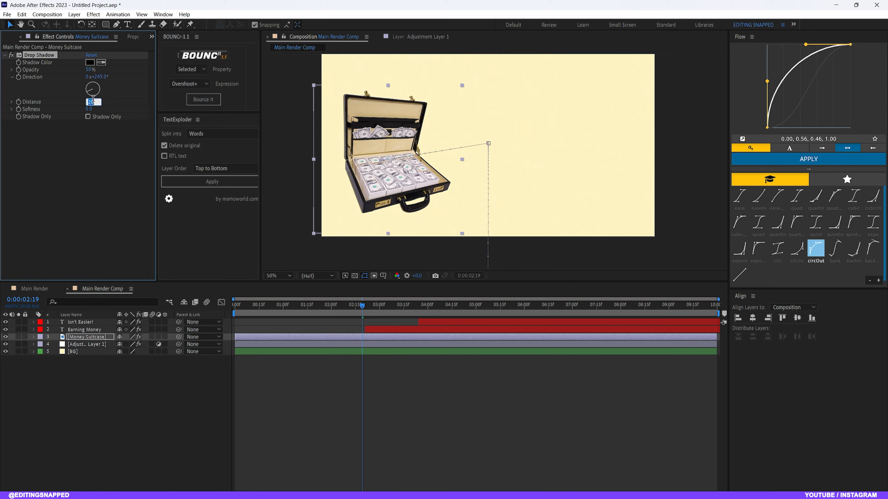
{"action": "type", "text": "200"}
{"action": "key", "text": "Return"}
{"action": "left_click", "coordinate": [92, 109]}
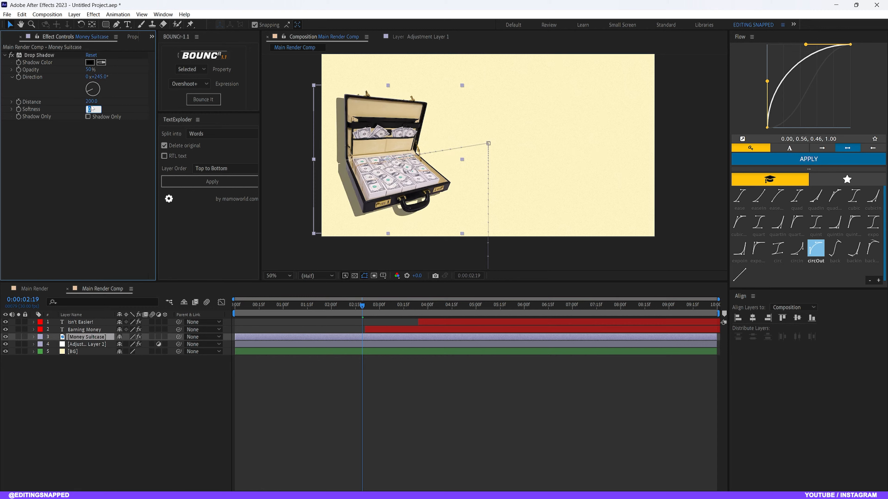
{"action": "type", "text": "200"}
{"action": "key", "text": "Return"}
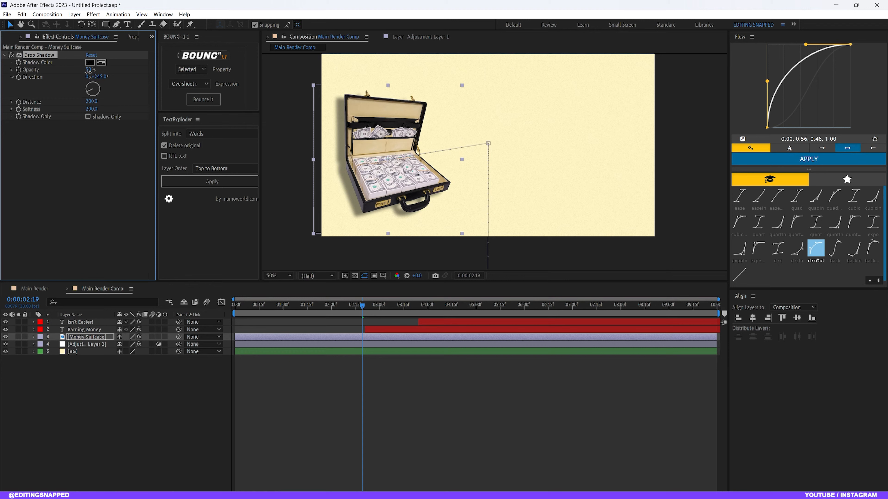
Set the suitcase drop shadow's opacity to 40% and its distance to 150.
{"action": "left_click", "coordinate": [90, 69]}
{"action": "type", "text": "40"}
{"action": "key", "text": "Return"}
{"action": "left_click_drag", "start_coordinate": [93, 101], "coordinate": [90, 109]}
{"action": "left_click", "coordinate": [92, 102]}
{"action": "type", "text": "1"}
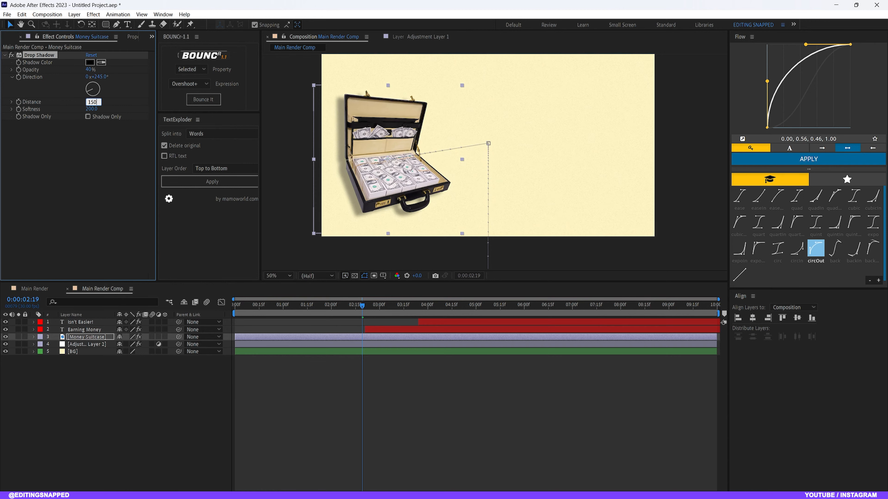
{"action": "type", "text": "50"}
{"action": "key", "text": "Return"}
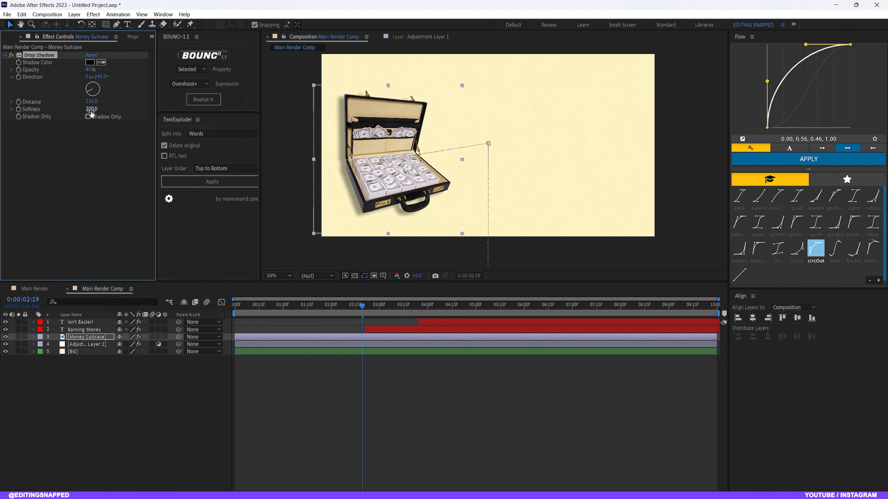
Set the suitcase drop shadow's softness to 155 and opacity to 30%, and return to the composition's first frame.
{"action": "left_click", "coordinate": [92, 109]}
{"action": "key", "text": "Return"}
{"action": "left_click_drag", "start_coordinate": [89, 70], "coordinate": [77, 70]}
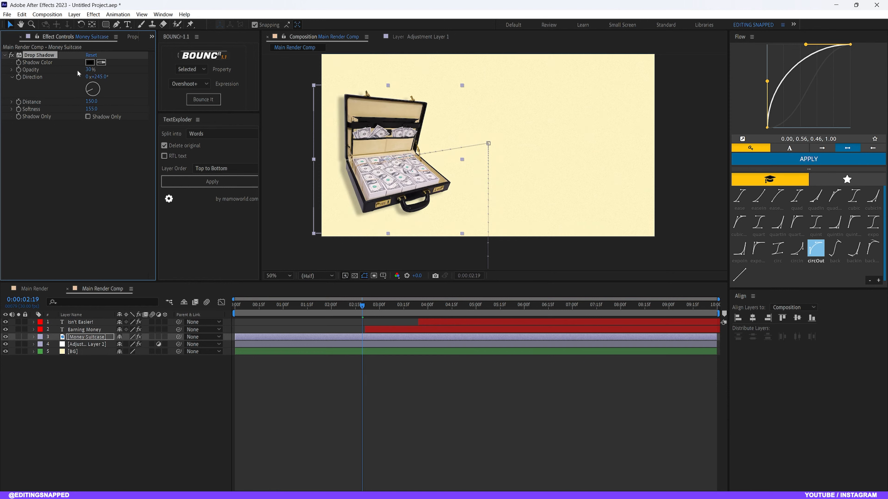
{"action": "key", "text": "F2"}
{"action": "key", "text": "Home"}
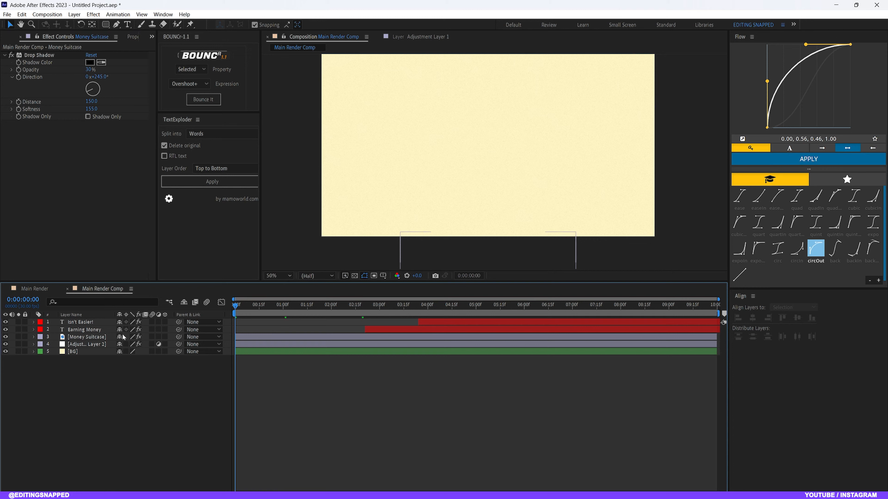
Enable motion blur for the composition and for the Isn't Easier!, Earning Money and Money Suitcase layers, and check a frame near 8:17.
{"action": "left_click_drag", "start_coordinate": [152, 322], "coordinate": [153, 344]}
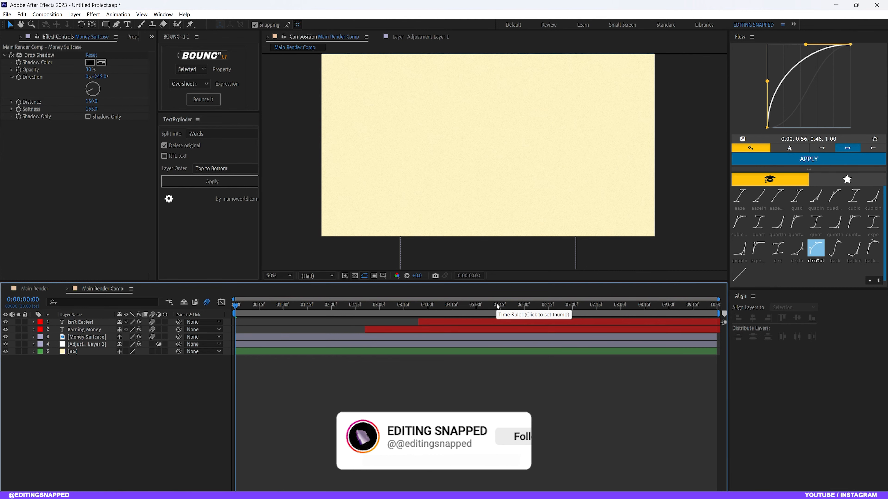
{"action": "left_click_drag", "start_coordinate": [480, 307], "coordinate": [648, 321]}
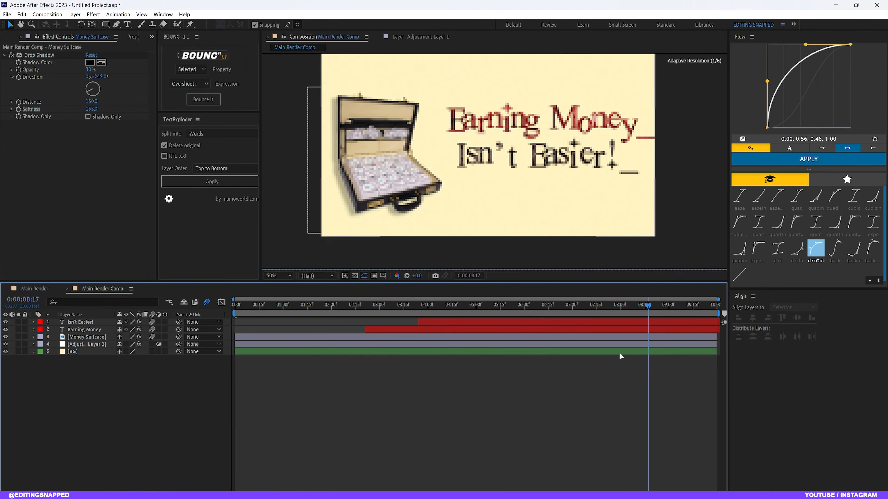
Show the Money Suitcase layer's keyframed properties and add a Position keyframe at 0:00:06:15.
{"action": "left_click", "coordinate": [567, 323]}
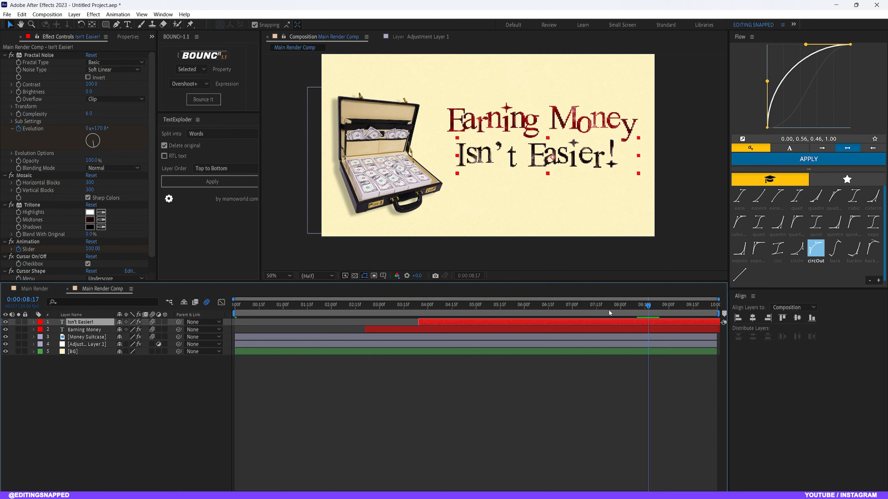
{"action": "left_click_drag", "start_coordinate": [619, 311], "coordinate": [561, 317]}
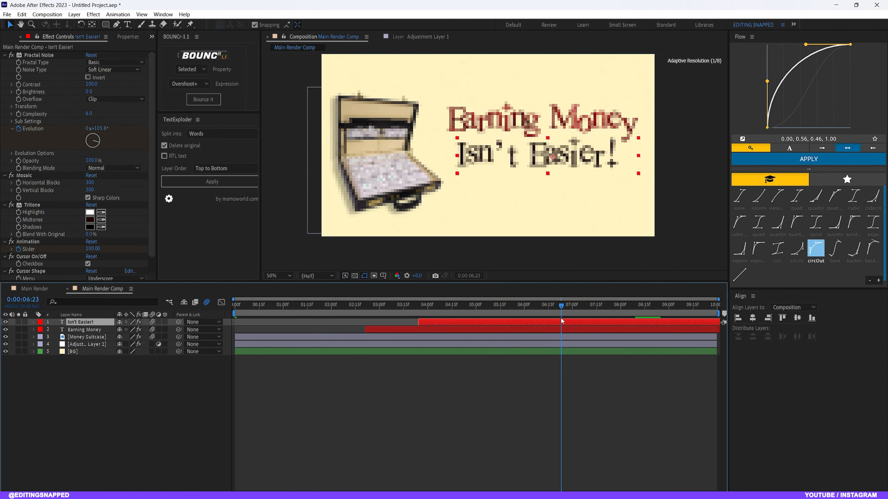
{"action": "left_click", "coordinate": [86, 337]}
{"action": "key", "text": "u"}
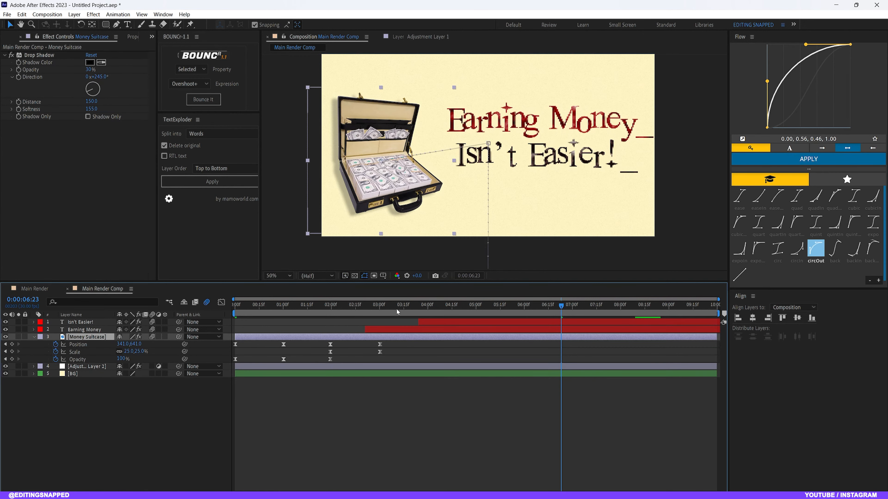
{"action": "left_click_drag", "start_coordinate": [397, 312], "coordinate": [548, 314]}
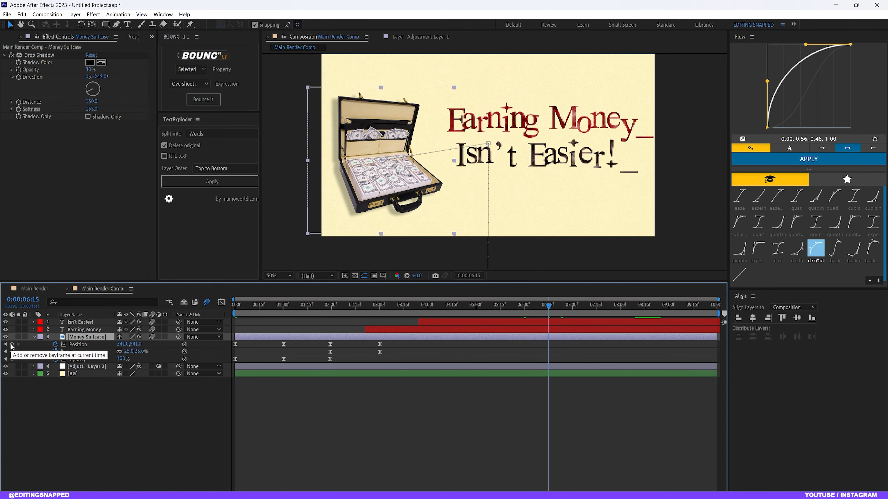
{"action": "left_click", "coordinate": [11, 345]}
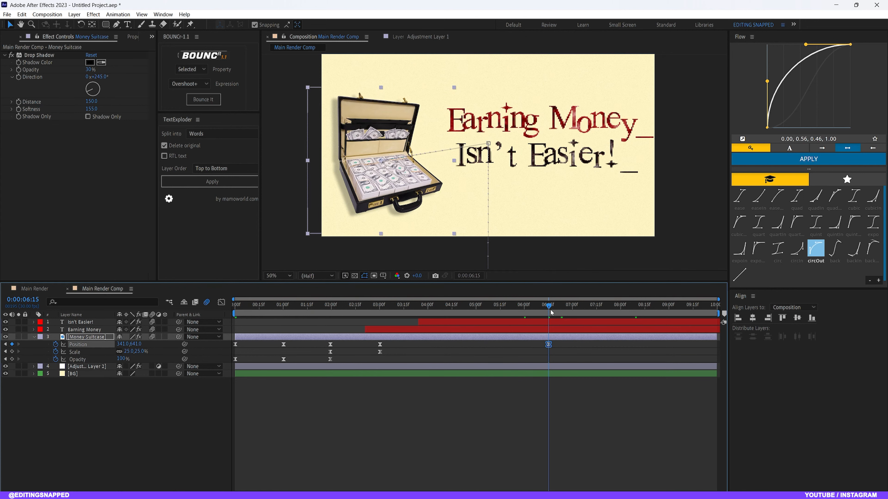
Trim the ends of the Isn't Easier! and Earning Money title layers to 0:00:06:15.
{"action": "left_click_drag", "start_coordinate": [549, 307], "coordinate": [596, 320]}
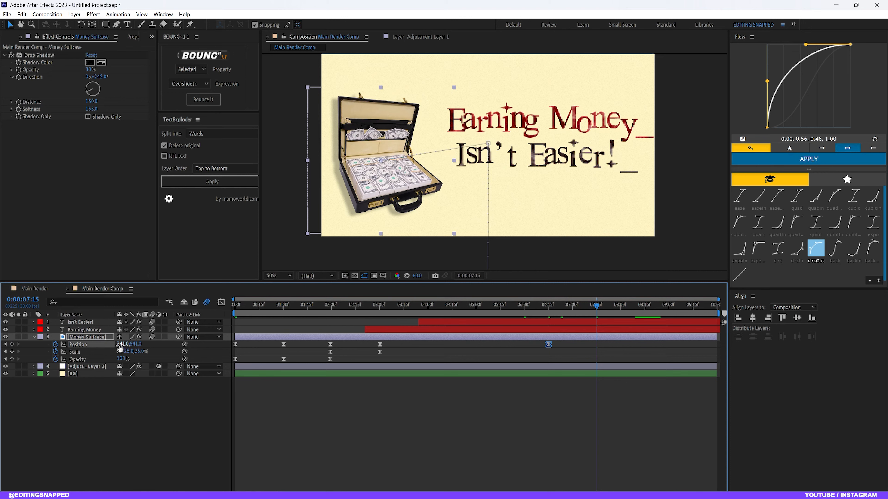
{"action": "left_click", "coordinate": [592, 323]}
{"action": "left_click", "coordinate": [548, 308]}
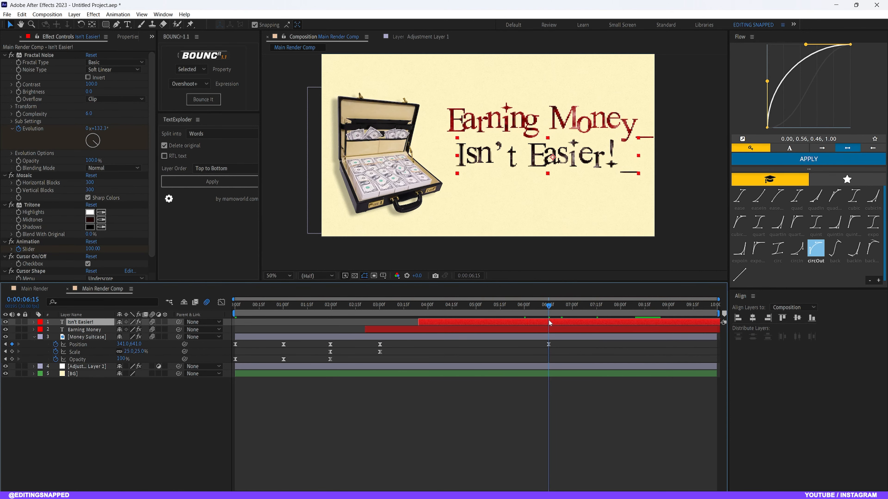
{"action": "left_click", "coordinate": [544, 329], "text": "shift"}
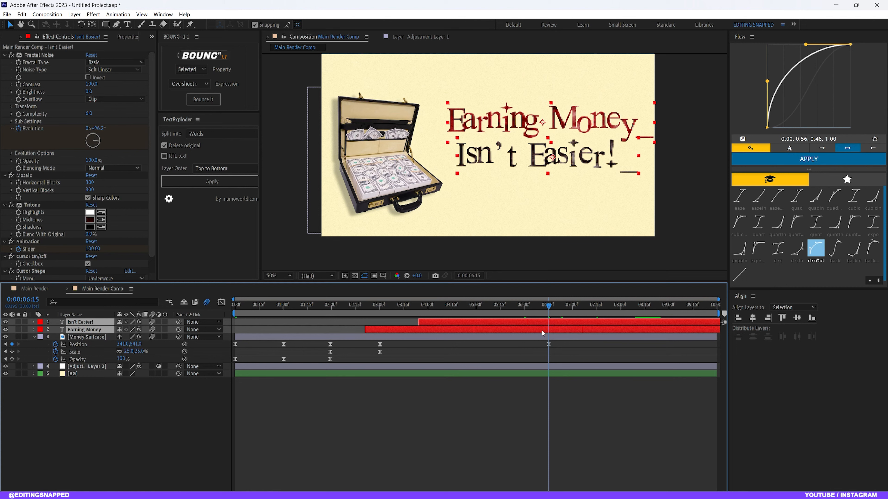
{"action": "key", "text": "alt+bracketright"}
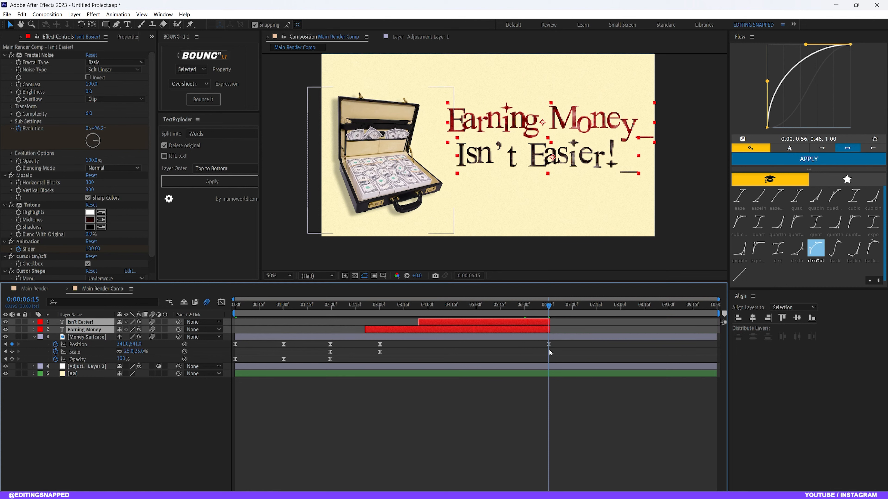
Copy the suitcase's Position and Opacity keyframes from the one-second mark and paste them at 0:00:07:15.
{"action": "left_click_drag", "start_coordinate": [549, 306], "coordinate": [596, 318]}
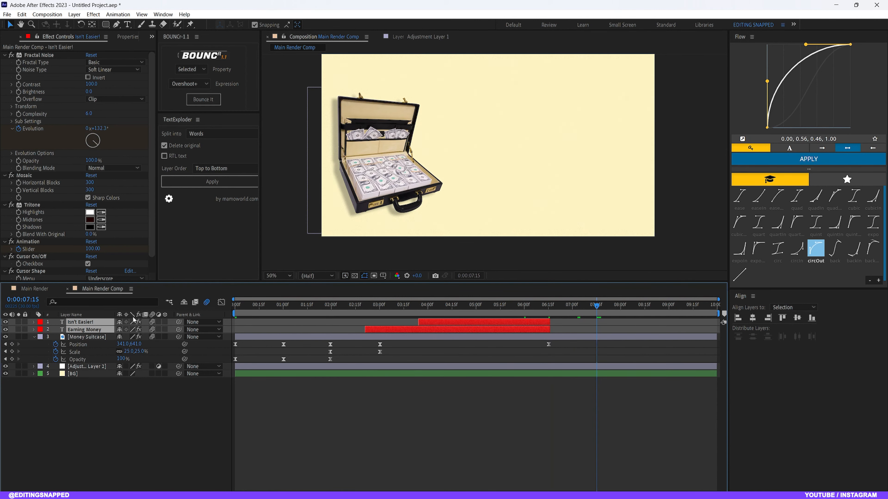
{"action": "left_click_drag", "start_coordinate": [121, 344], "coordinate": [381, 344]}
{"action": "key", "text": "ctrl+z"}
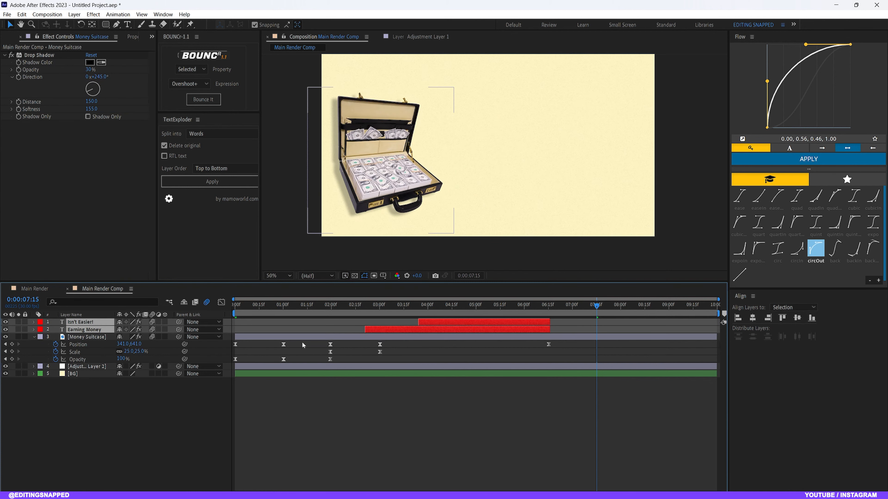
{"action": "left_click_drag", "start_coordinate": [303, 342], "coordinate": [278, 363]}
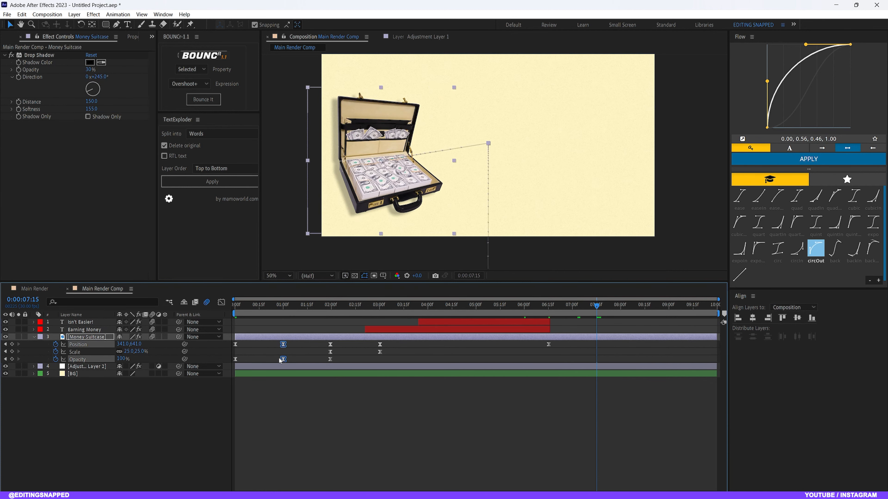
{"action": "key", "text": "ctrl+c"}
{"action": "key", "text": "ctrl+v"}
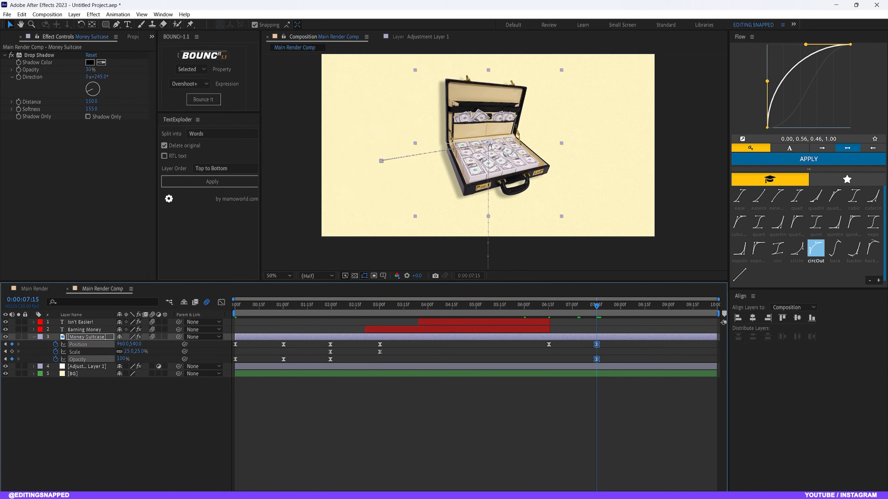
Add suitcase Position and Opacity keyframes at 0:00:08:00, and paste copies of its first-frame keyframes at 0:00:08:15.
{"action": "left_click_drag", "start_coordinate": [578, 324], "coordinate": [622, 318]}
{"action": "left_click", "coordinate": [12, 359]}
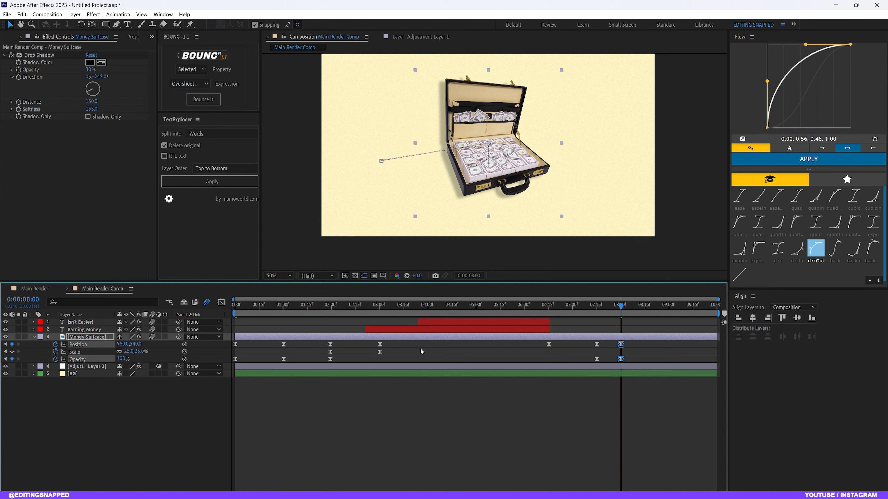
{"action": "left_click_drag", "start_coordinate": [623, 308], "coordinate": [648, 312]}
{"action": "left_click_drag", "start_coordinate": [249, 343], "coordinate": [224, 360]}
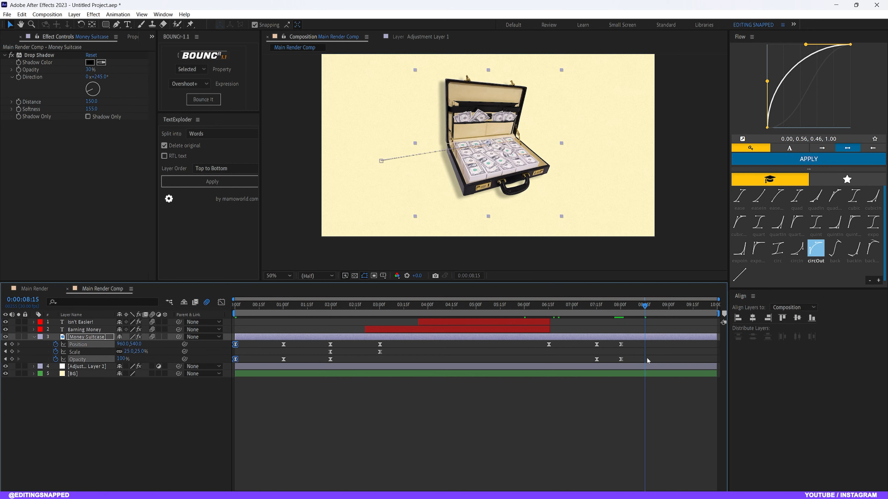
{"action": "key", "text": "ctrl+v"}
Preview the suitcase's exit from 0:00:06:03, check the titles' cut at 0:00:06:15, and play the composition from its first frame.
{"action": "left_click_drag", "start_coordinate": [635, 310], "coordinate": [530, 312]}
{"action": "key", "text": "space"}
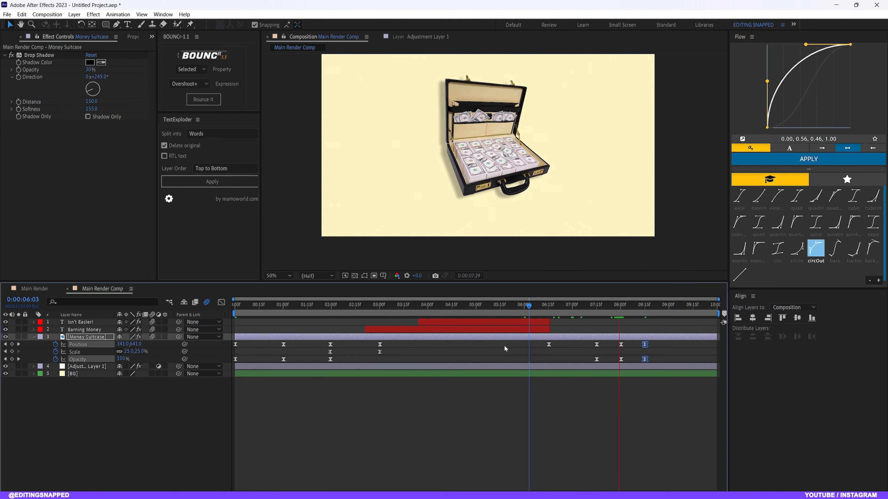
{"action": "key", "text": "space"}
{"action": "left_click_drag", "start_coordinate": [618, 307], "coordinate": [550, 310]}
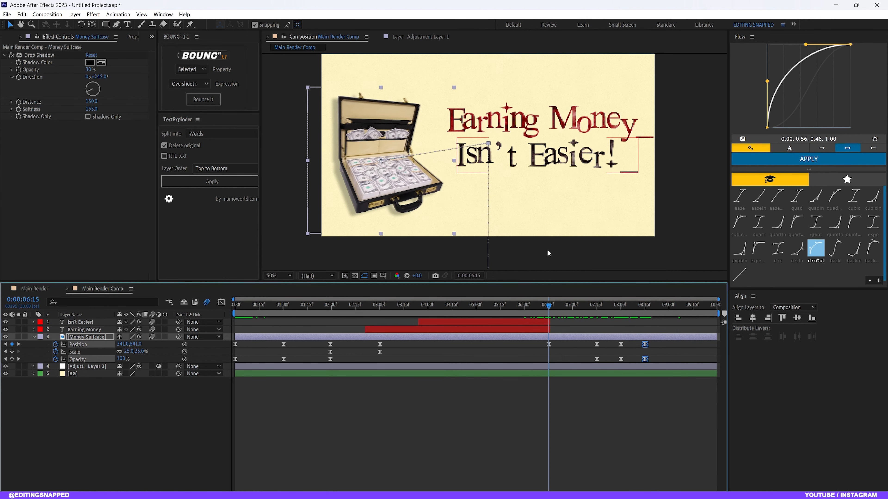
{"action": "left_click", "coordinate": [547, 326]}
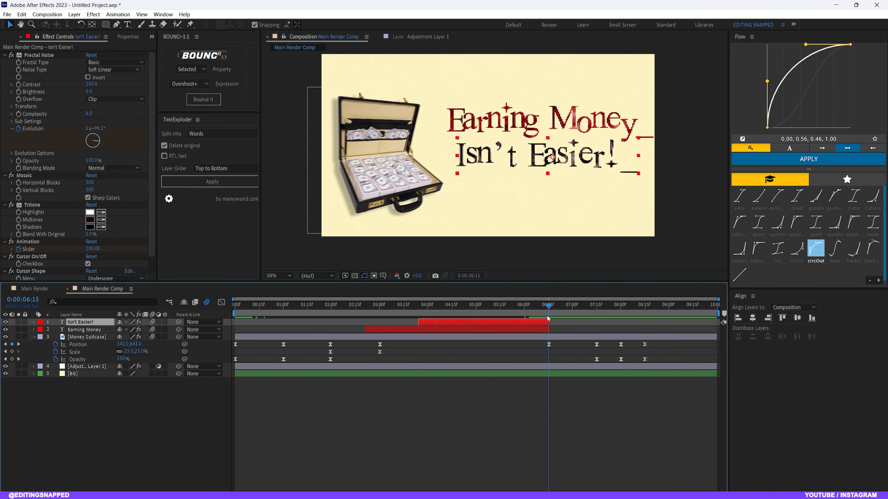
{"action": "left_click_drag", "start_coordinate": [548, 311], "coordinate": [230, 343]}
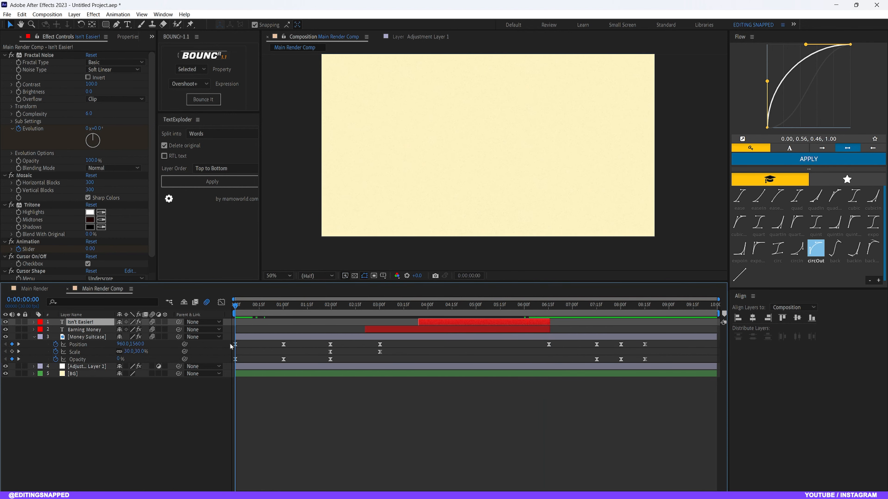
{"action": "key", "text": "space"}
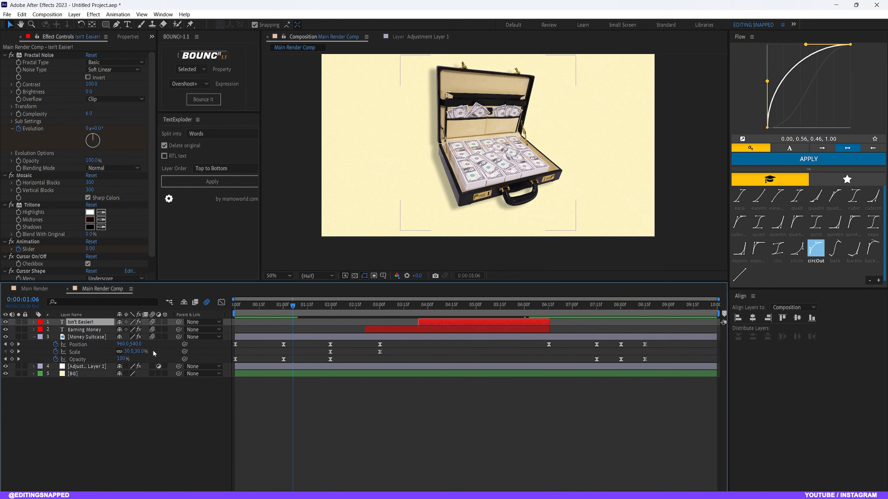
Collapse the Money Suitcase layer's keyframed properties and play back the full composition from the first frame.
{"action": "left_click", "coordinate": [90, 337]}
{"action": "key", "text": "u"}
{"action": "left_click", "coordinate": [101, 377]}
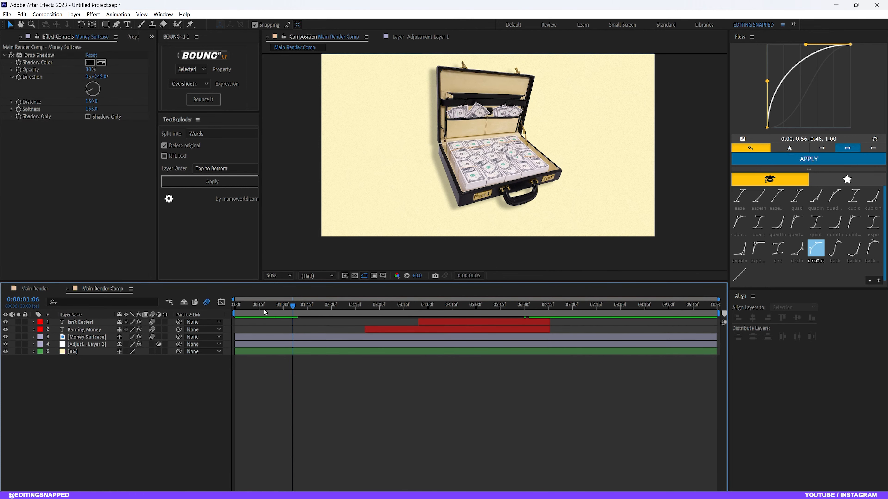
{"action": "left_click_drag", "start_coordinate": [264, 308], "coordinate": [112, 314]}
{"action": "key", "text": "space"}
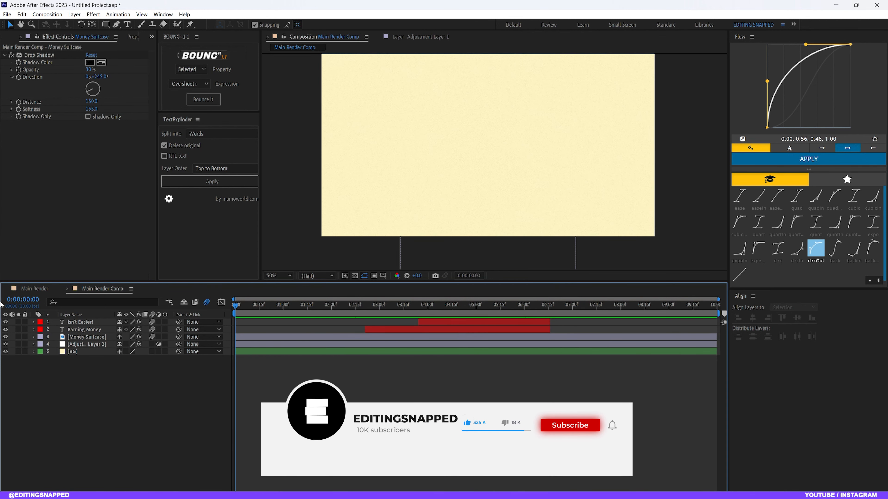
{"action": "key", "text": "space"}
{"action": "key", "text": "space"}
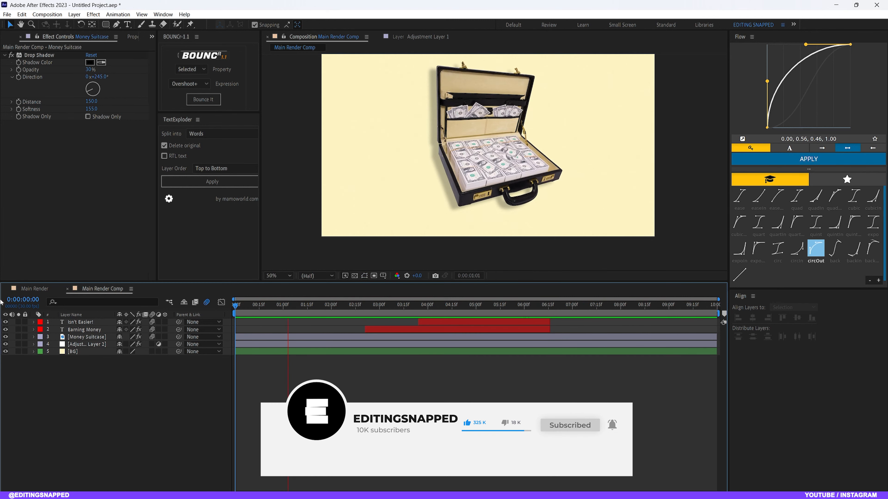